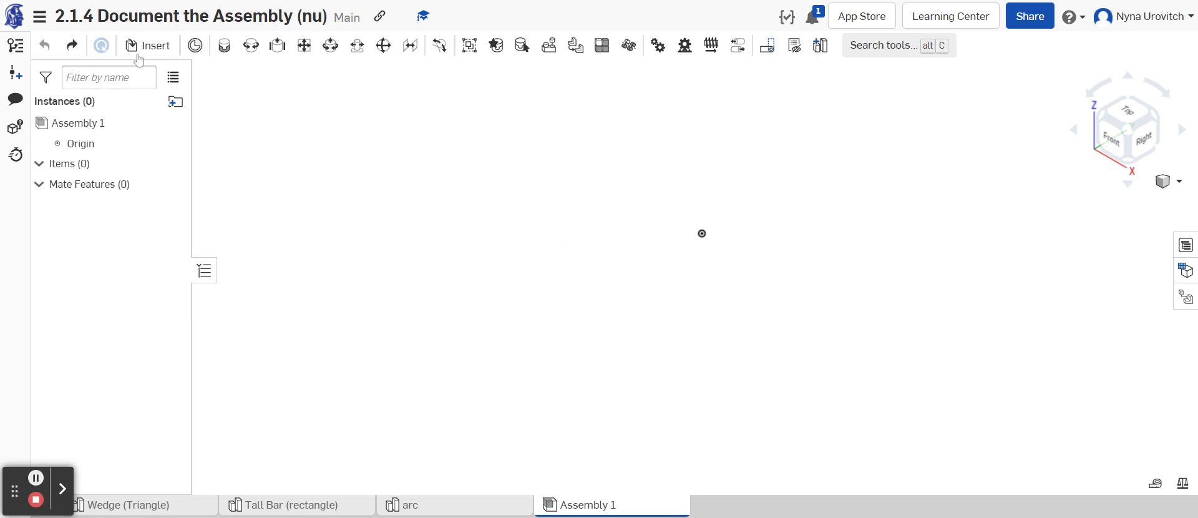
# Step: Insert the arc, Tall Bar (rectangle) and Wedge (Triangle) parts from the current document into the assembly
pyautogui.click(151, 45)
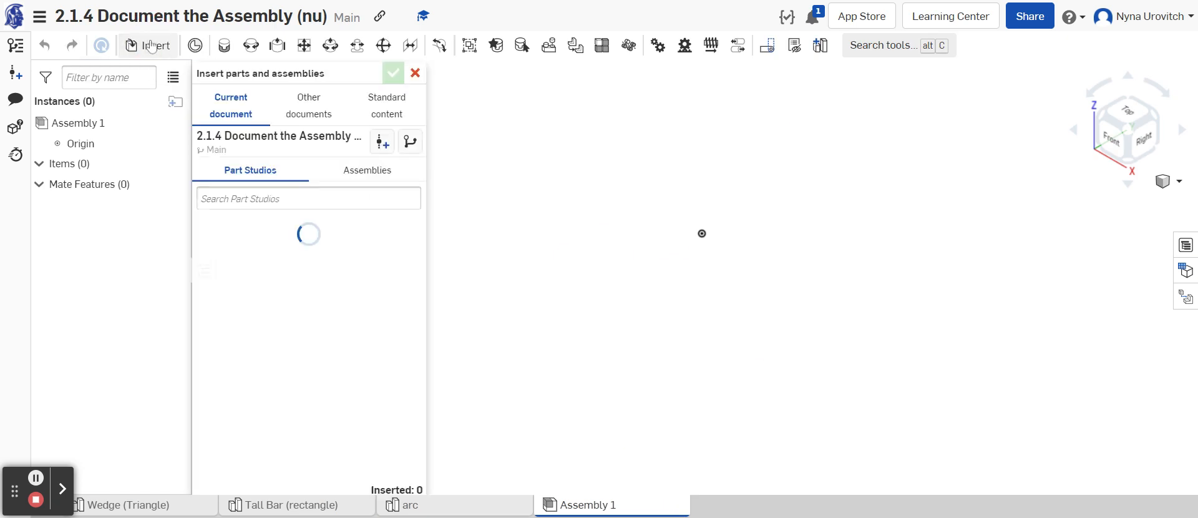
pyautogui.click(260, 257)
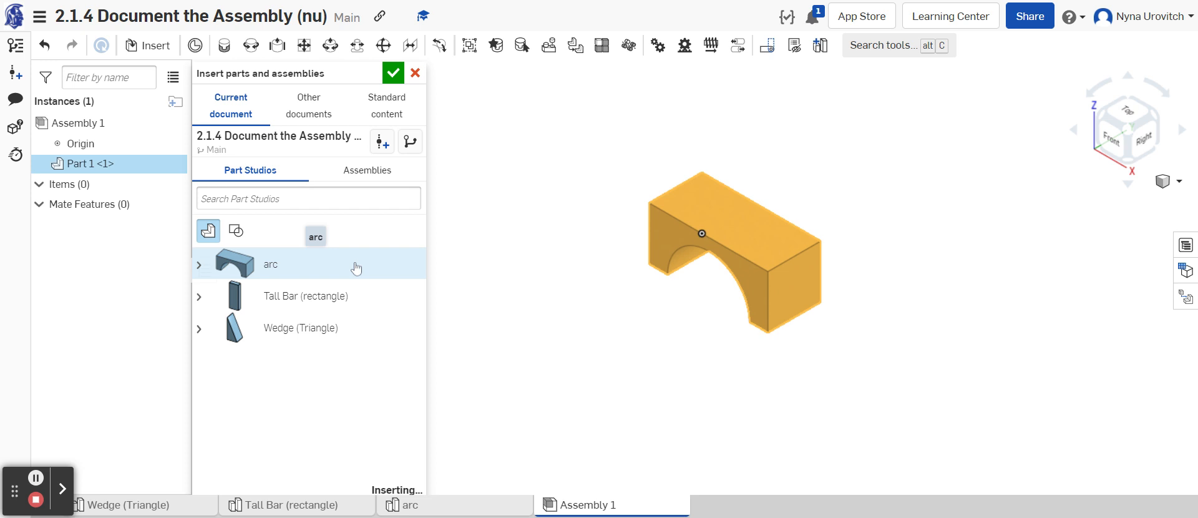
pyautogui.click(351, 298)
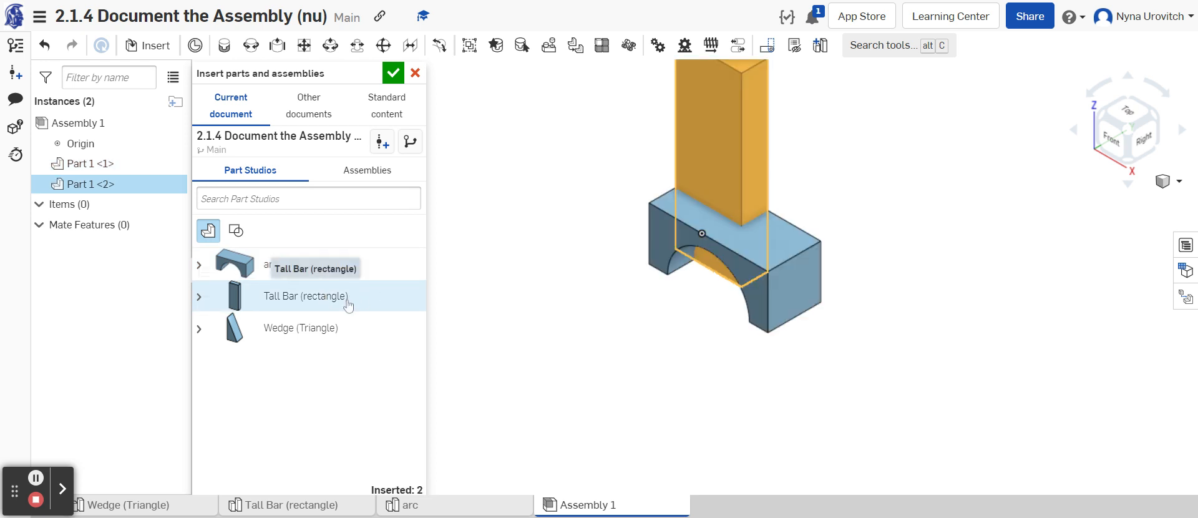
pyautogui.click(333, 329)
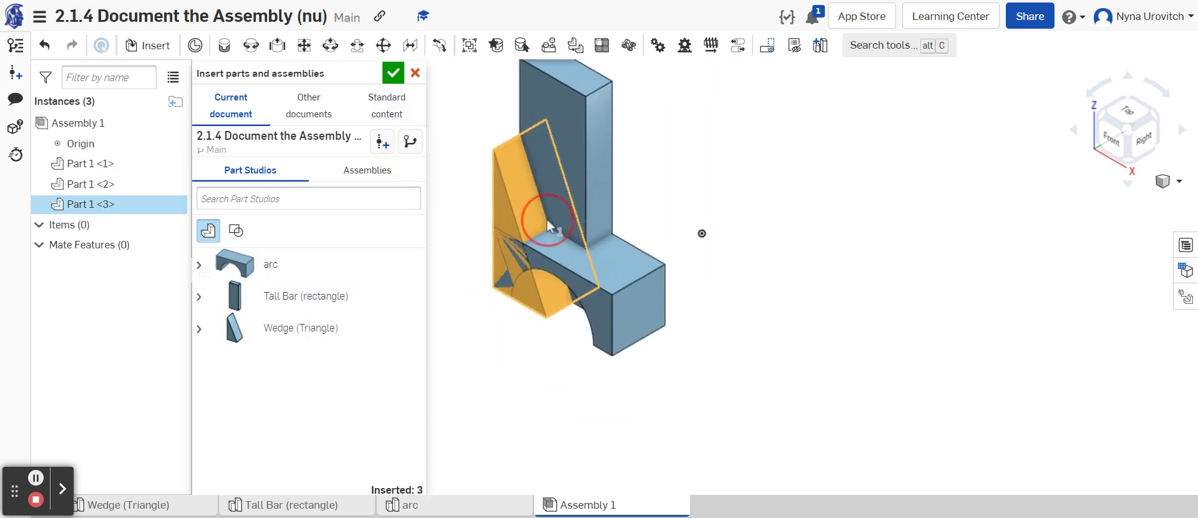
pyautogui.click(394, 78)
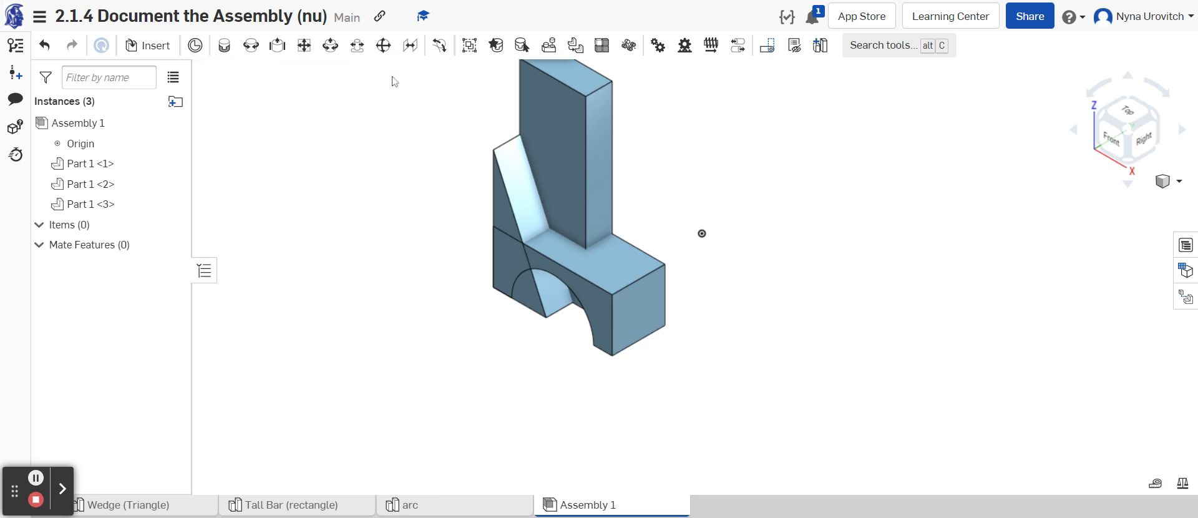
# Step: Move the wedge and the arc clear of the tall bar, and fix the arc in place
pyautogui.moveTo(487, 168); pyautogui.dragTo(340, 236)
pyautogui.moveTo(569, 263); pyautogui.dragTo(805, 305)
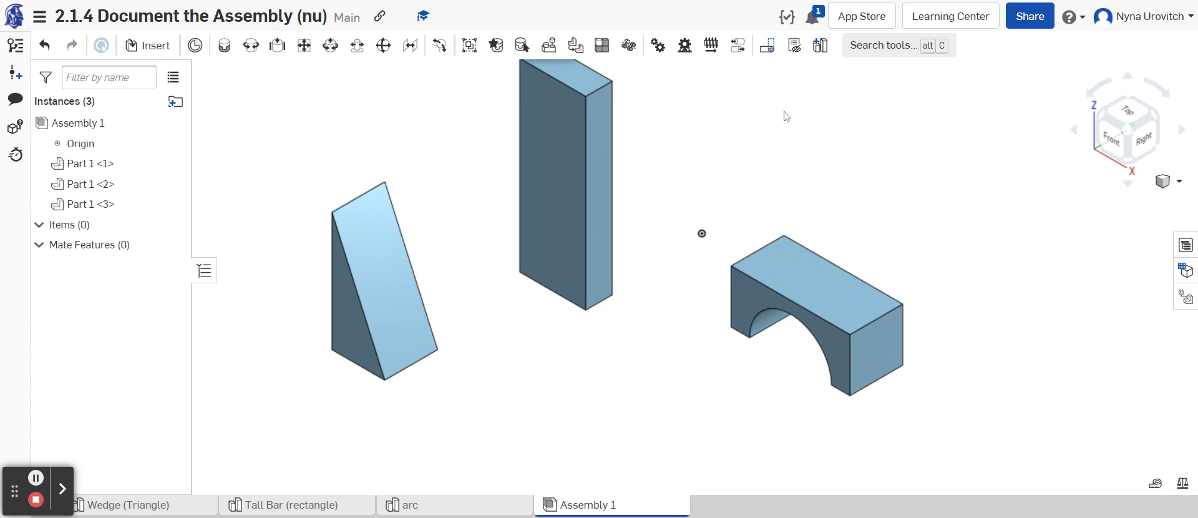
pyautogui.moveTo(789, 269); pyautogui.dragTo(731, 342)
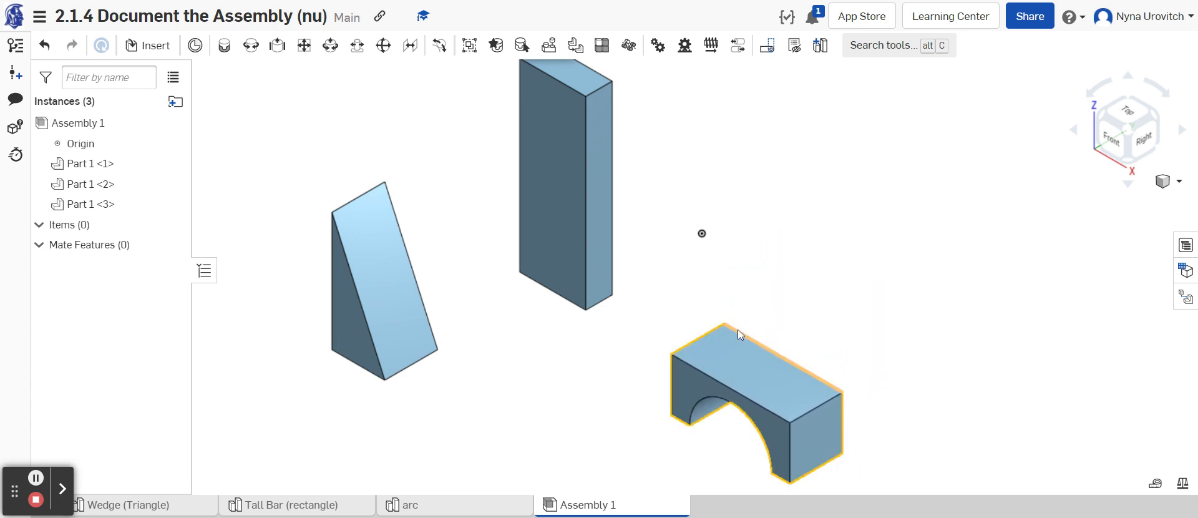
pyautogui.rightClick(733, 363)
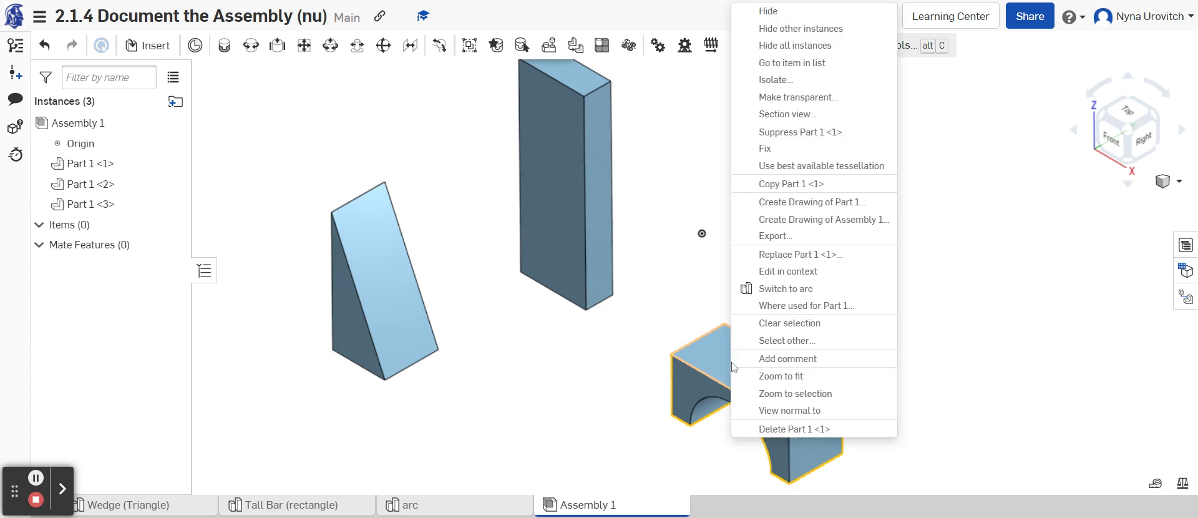
pyautogui.click(764, 148)
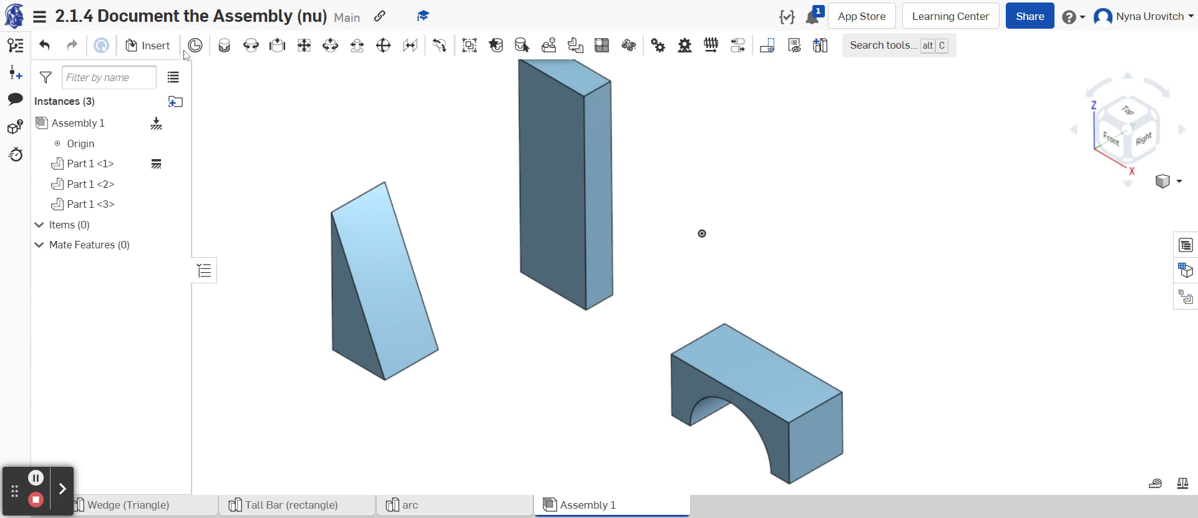
# Step: Add a Fastened mate joining the centre of the arc's top face to the centre of the wedge's bottom face
pyautogui.click(224, 46)
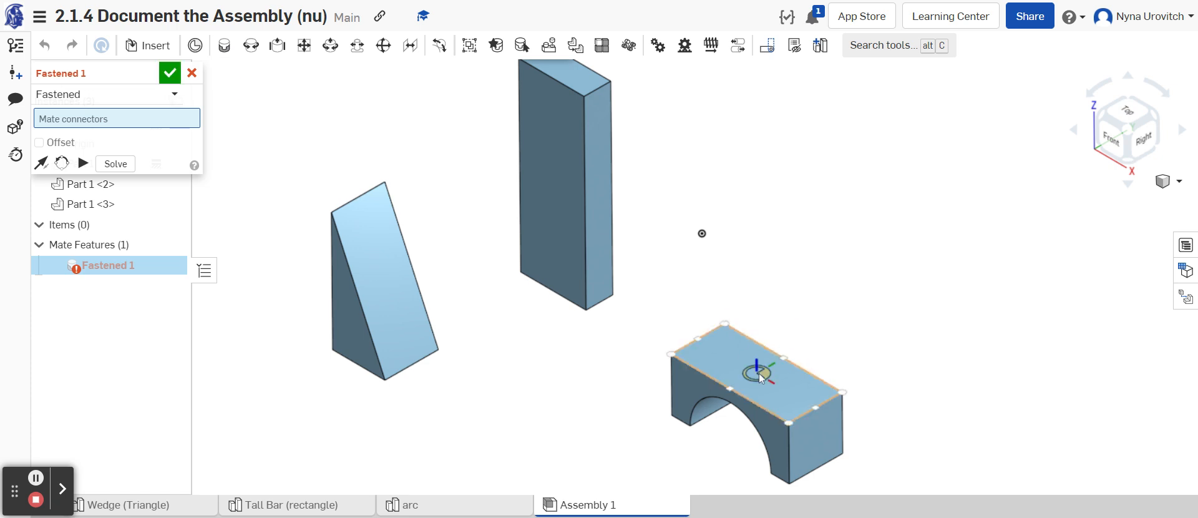
pyautogui.click(759, 374)
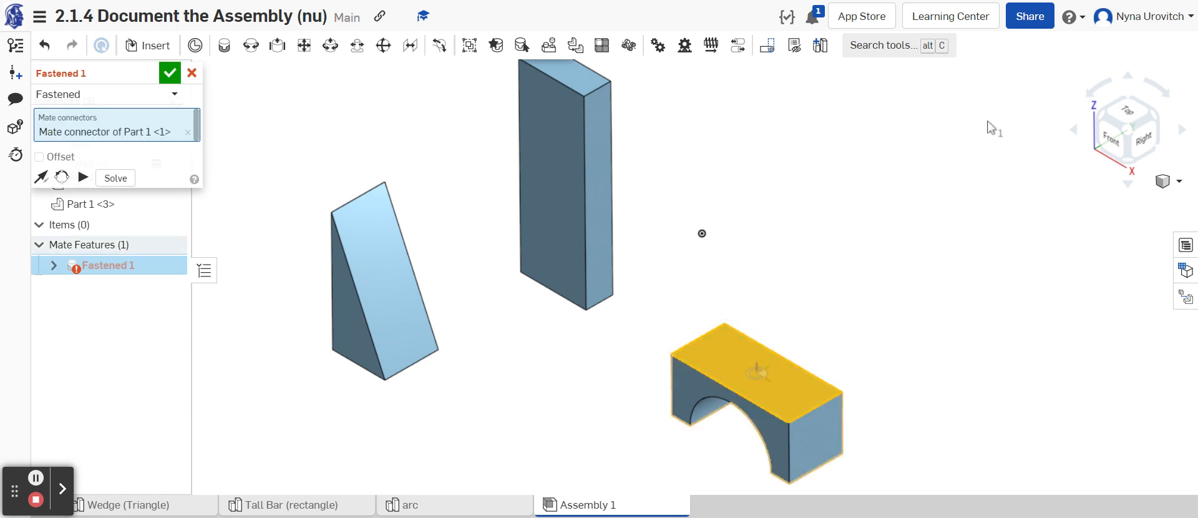
pyautogui.click(1129, 79)
pyautogui.click(1130, 81)
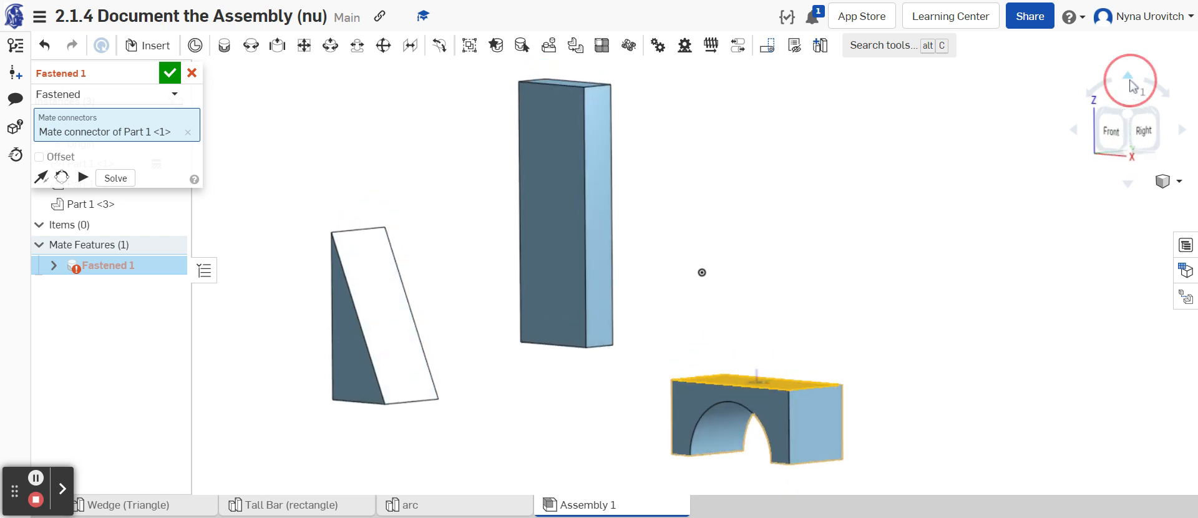
pyautogui.click(1130, 81)
pyautogui.click(1130, 80)
pyautogui.click(1130, 80)
pyautogui.click(1130, 81)
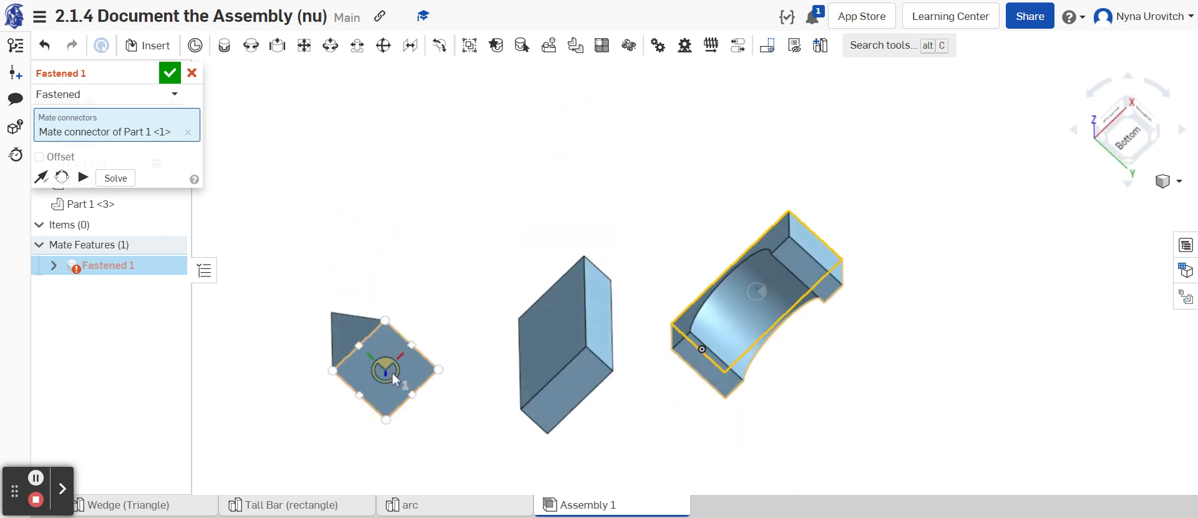
pyautogui.click(391, 373)
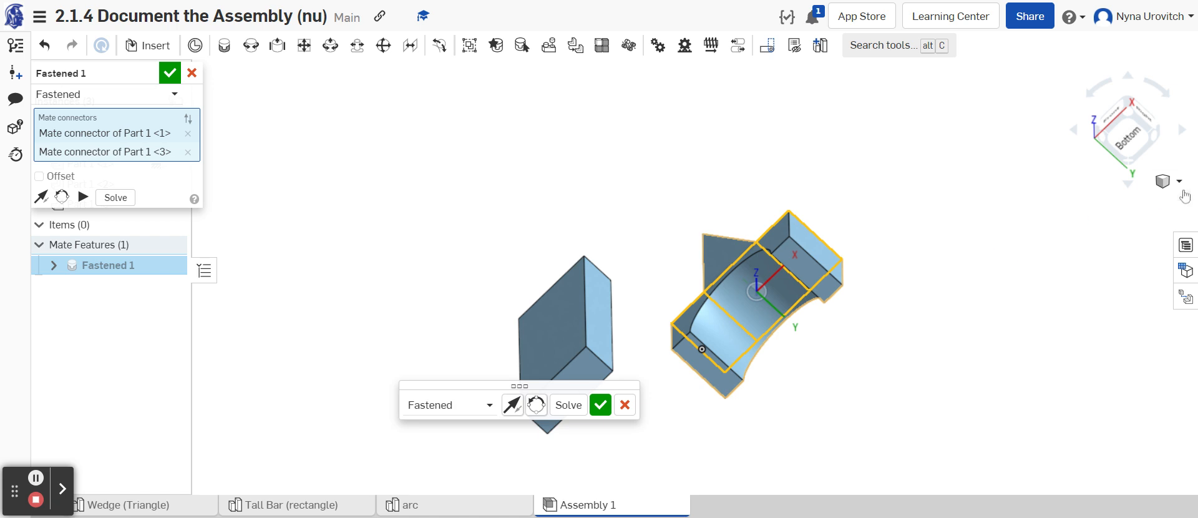
pyautogui.click(1167, 181)
pyautogui.click(1129, 205)
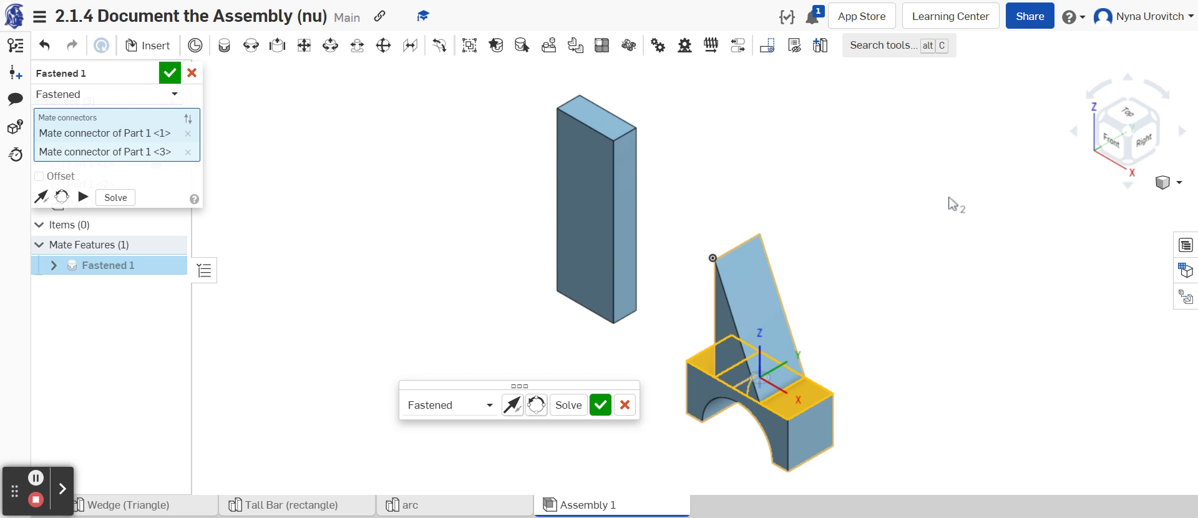
pyautogui.click(601, 405)
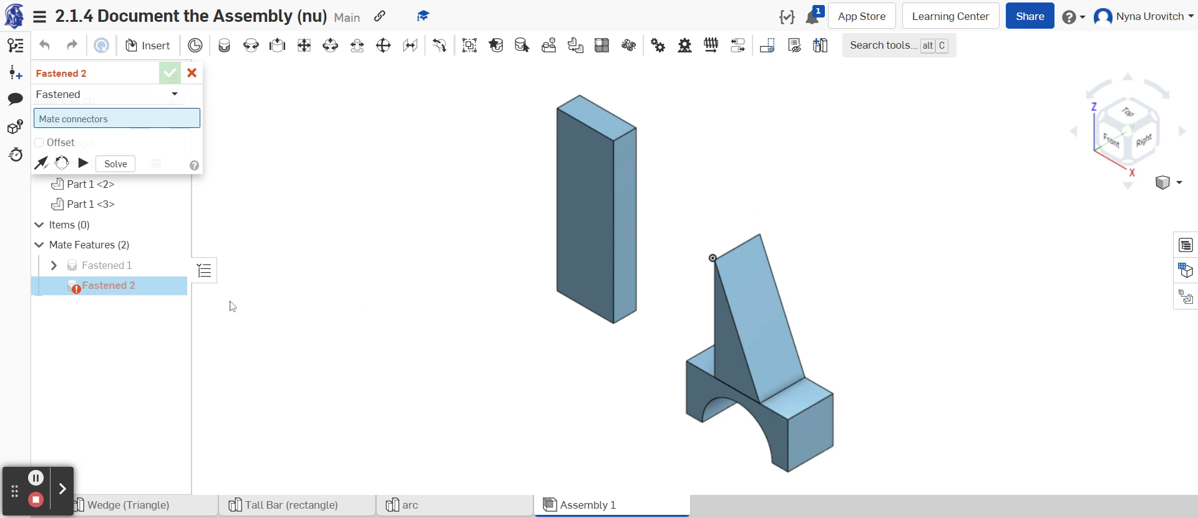
pyautogui.click(191, 73)
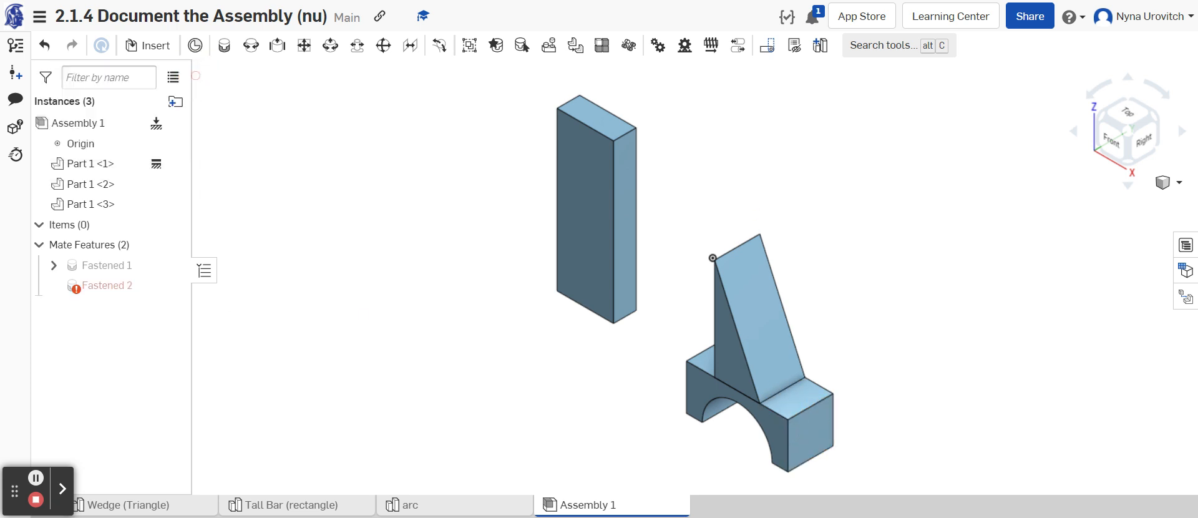
# Step: Enable the offset on the mate between arc and wedge, and set its X distance to -0.625 in
pyautogui.click(128, 267)
pyautogui.doubleClick(128, 267)
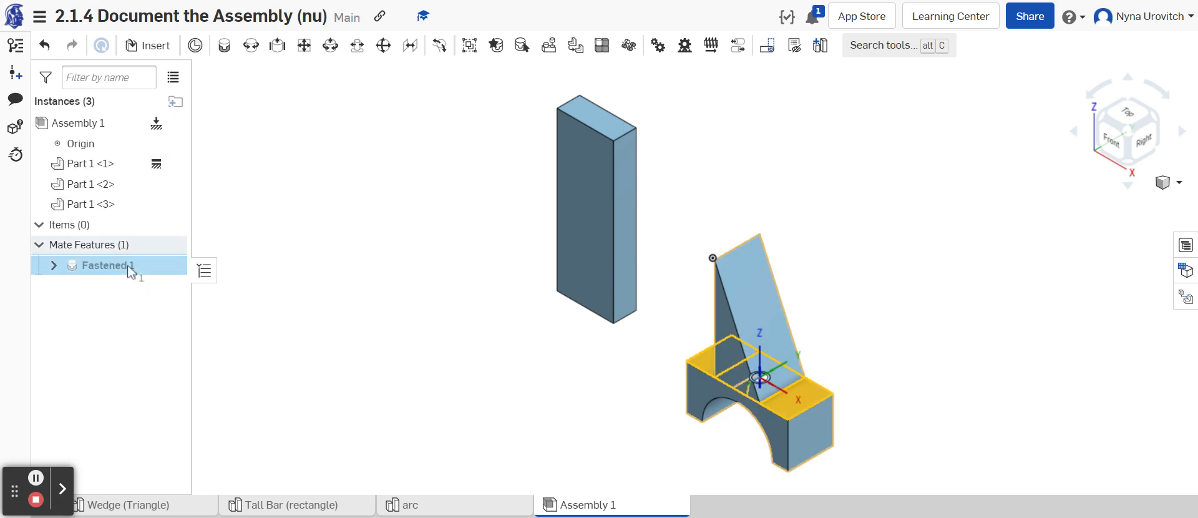
pyautogui.click(38, 178)
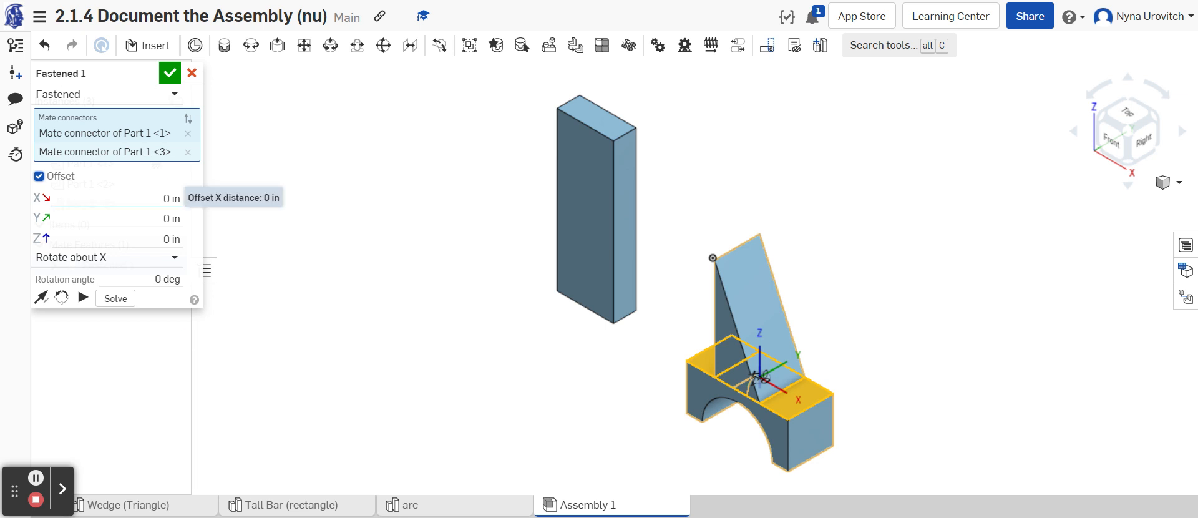
pyautogui.click(171, 198)
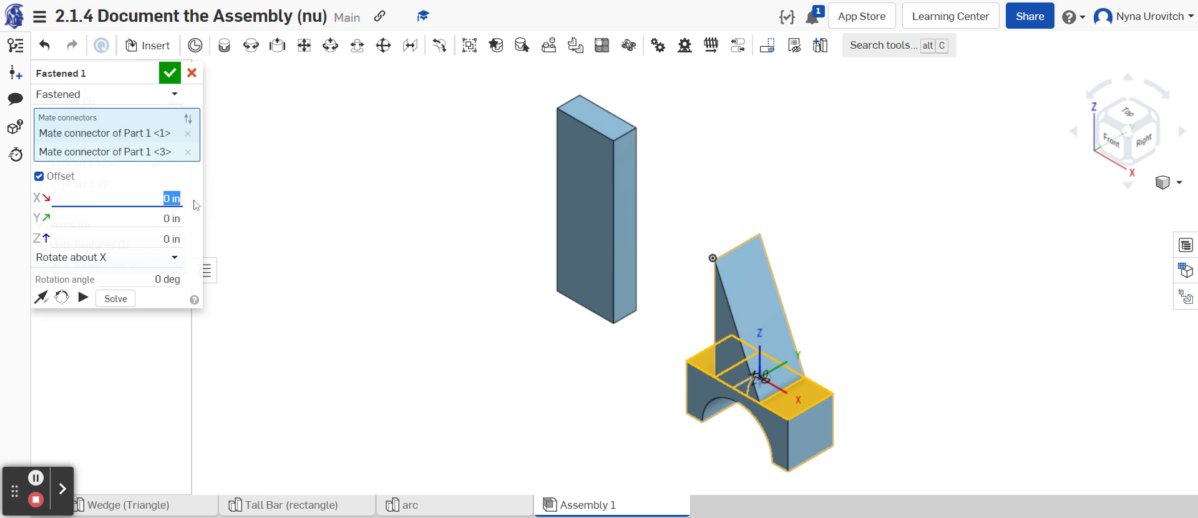
pyautogui.press('Left')
pyautogui.write('.625')
pyautogui.press('Return')
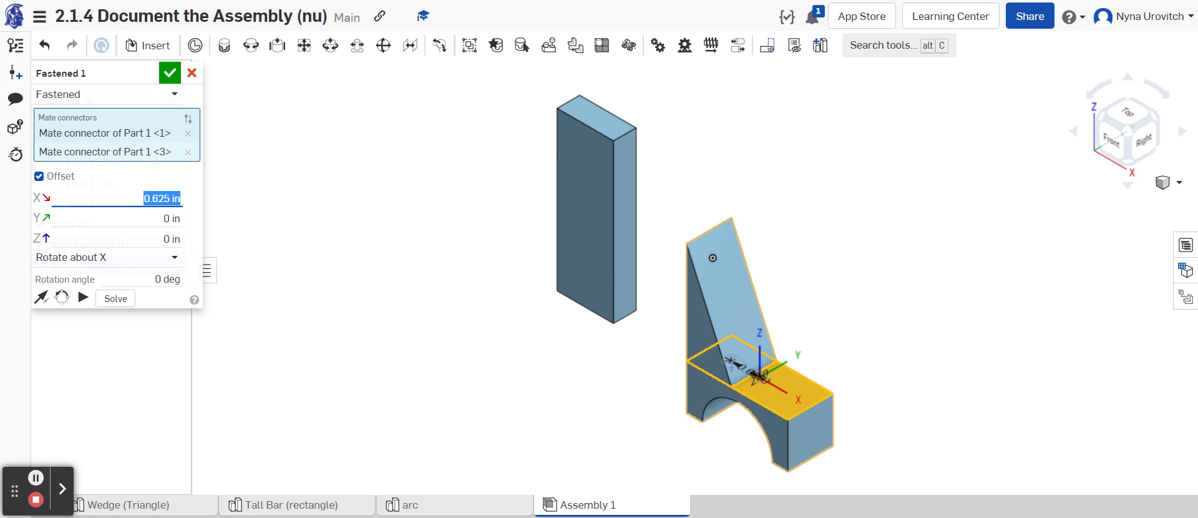
pyautogui.click(155, 197)
pyautogui.click(145, 198)
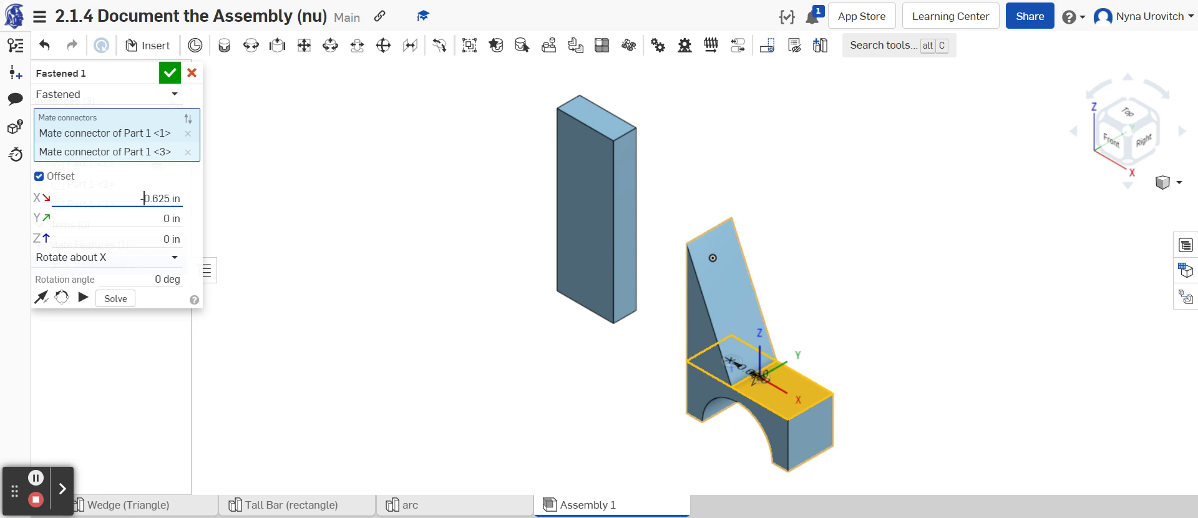
pyautogui.click(168, 73)
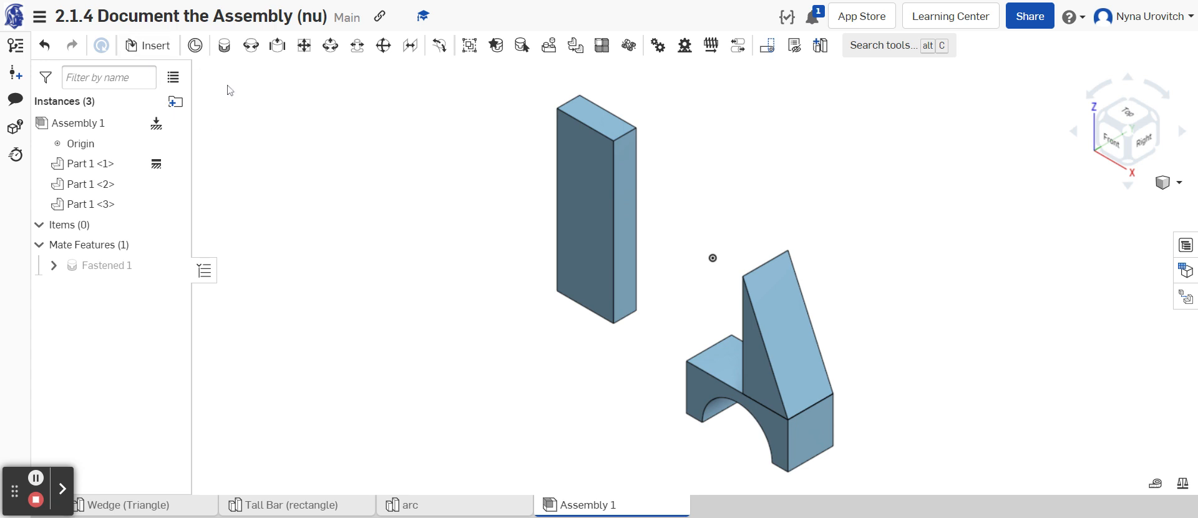
# Step: Fasten the centre of the tall bar's end face to the centre of the arc's top face, flipping the bar to stand upright
pyautogui.click(224, 45)
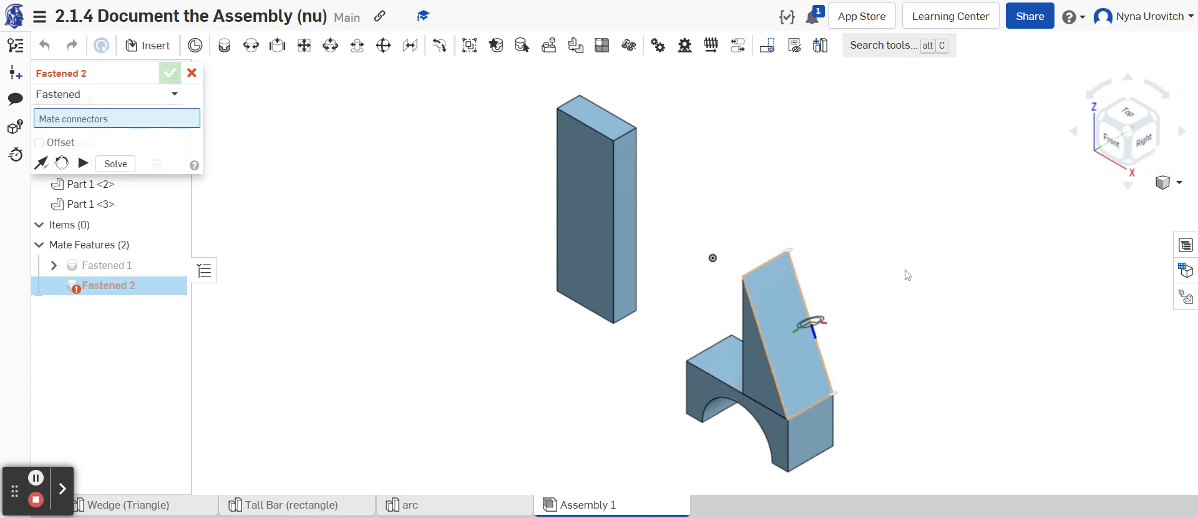
pyautogui.click(1181, 131)
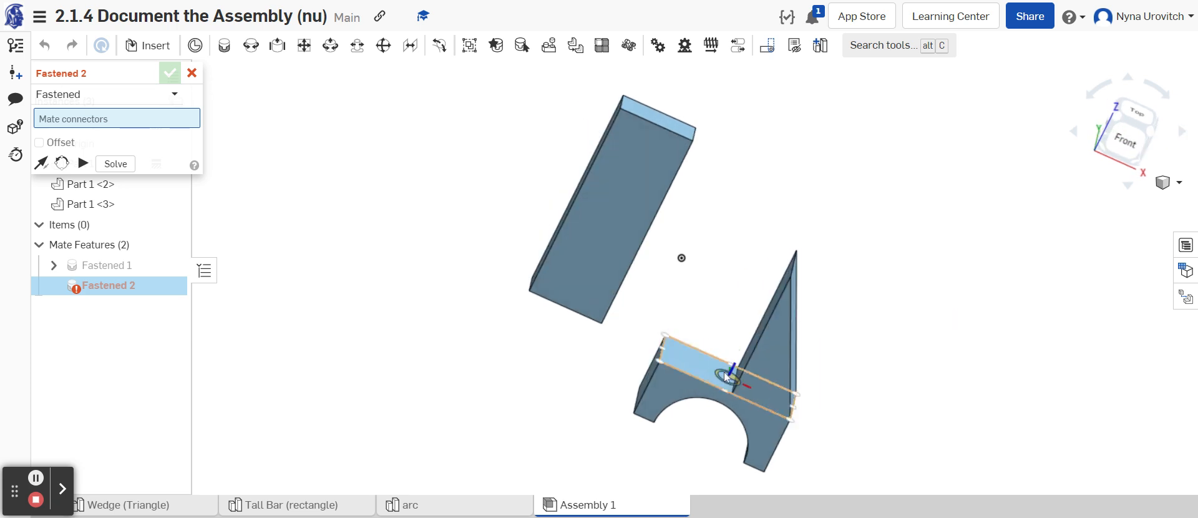
pyautogui.click(726, 373)
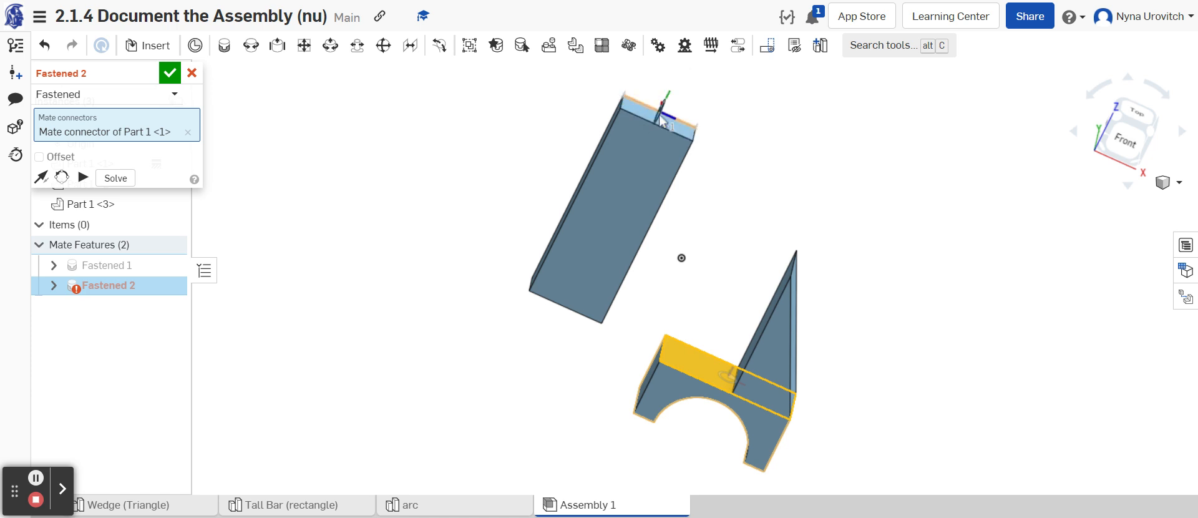
pyautogui.click(1180, 182)
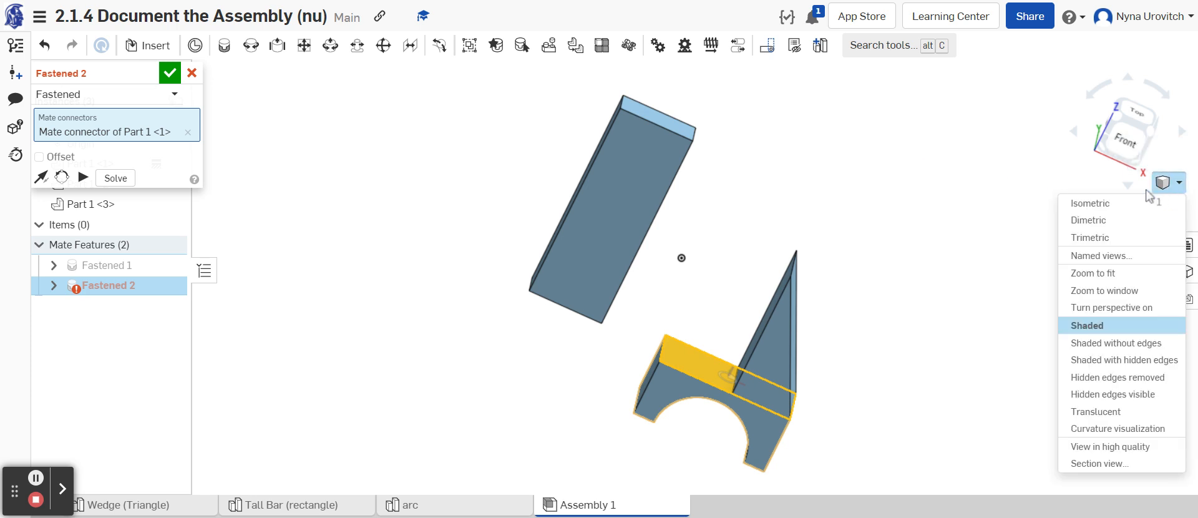
pyautogui.click(1079, 209)
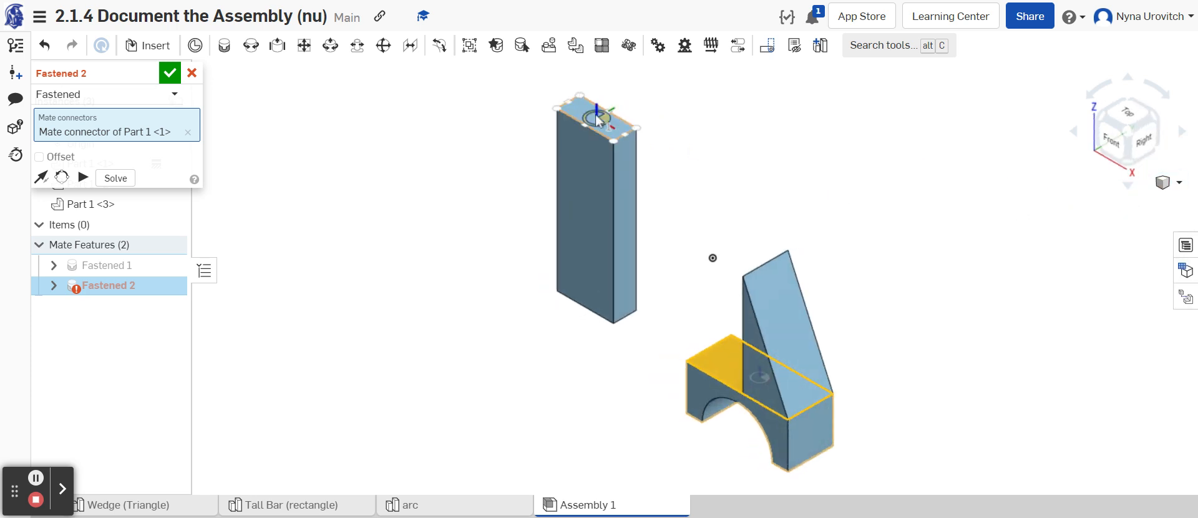
pyautogui.click(595, 114)
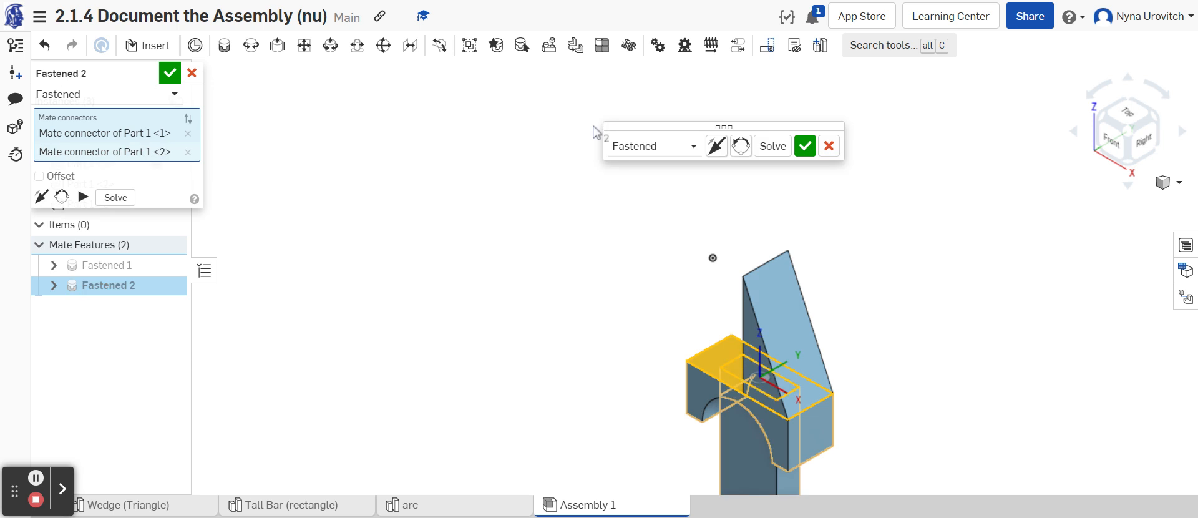
pyautogui.click(716, 146)
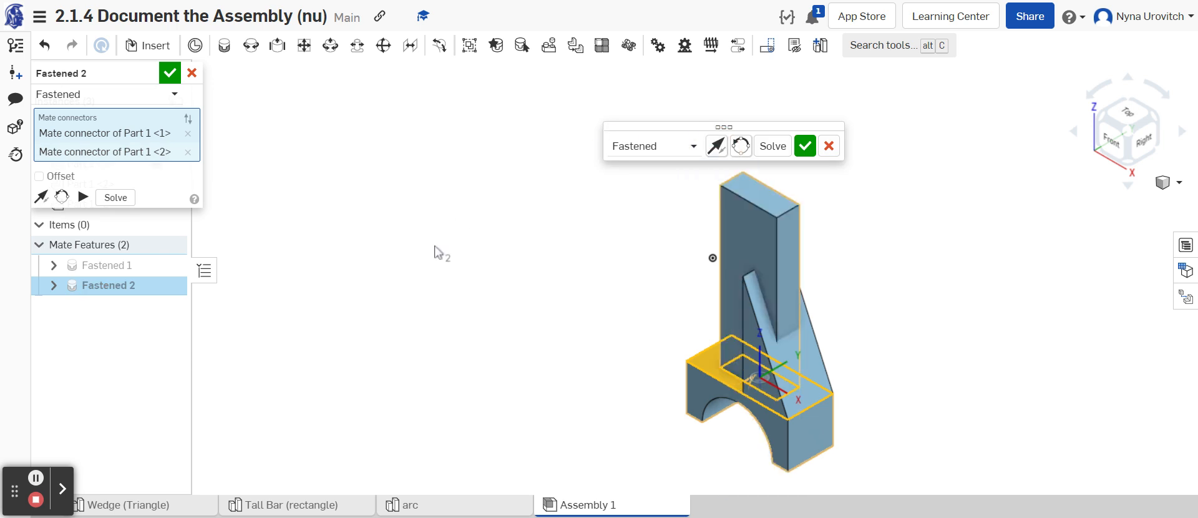
pyautogui.click(796, 152)
pyautogui.press('m')
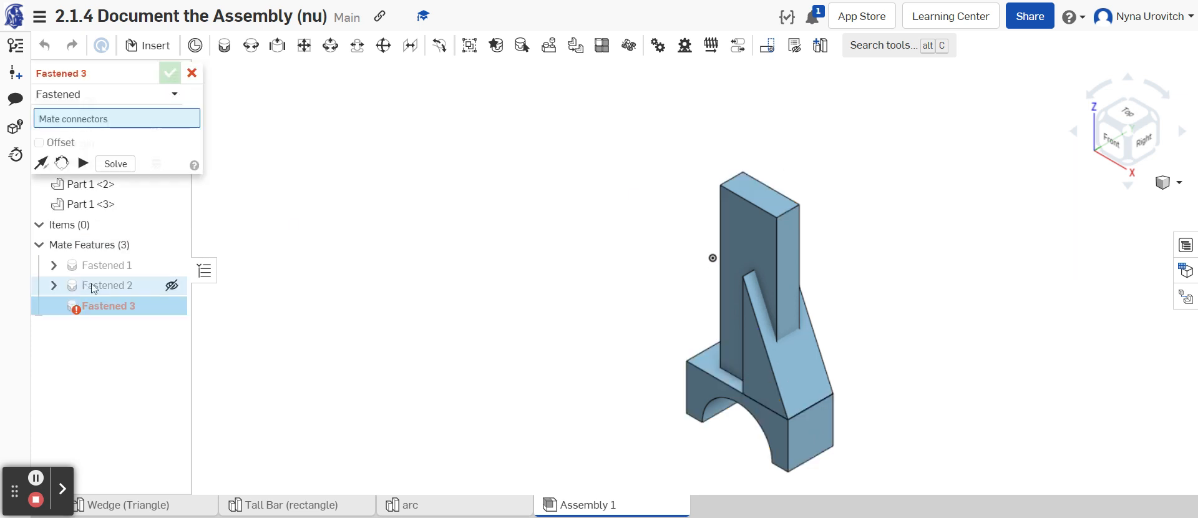
pyautogui.click(191, 72)
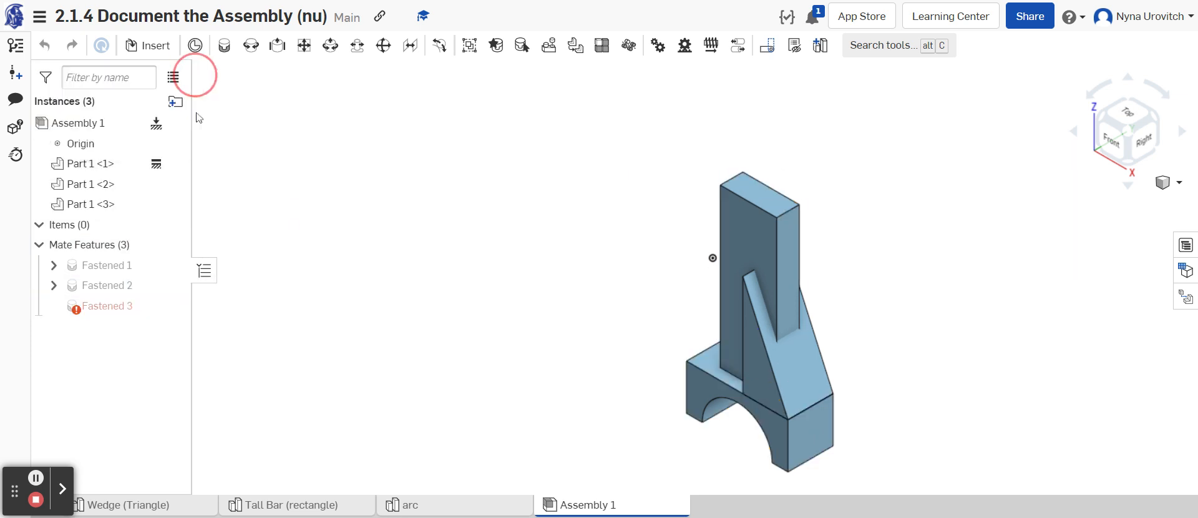
# Step: Enable the offset on the Fastened mate between arc and tall bar, and set its X distance to 0.5 in
pyautogui.doubleClick(115, 285)
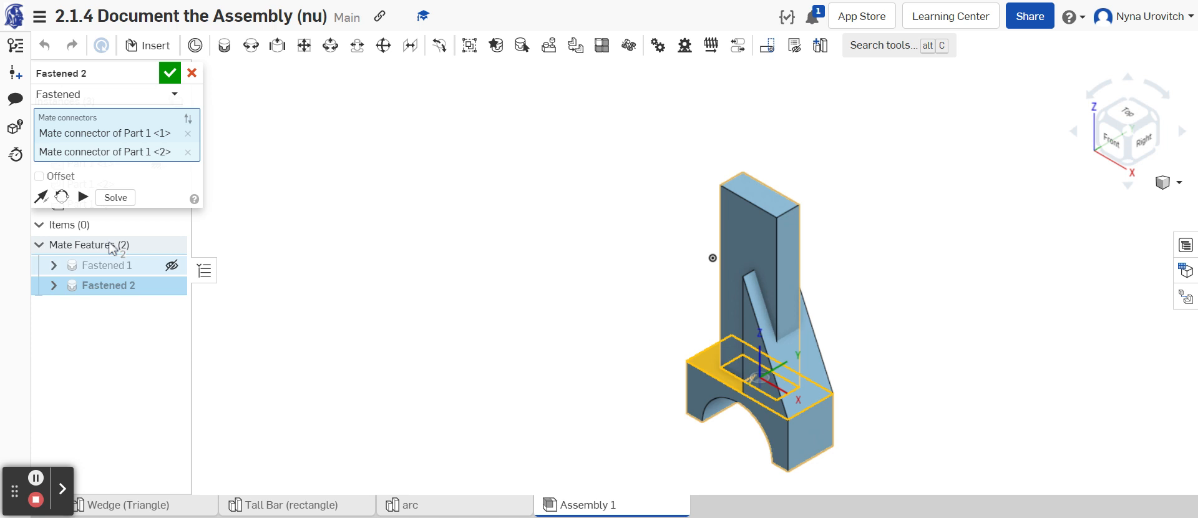
pyautogui.click(41, 177)
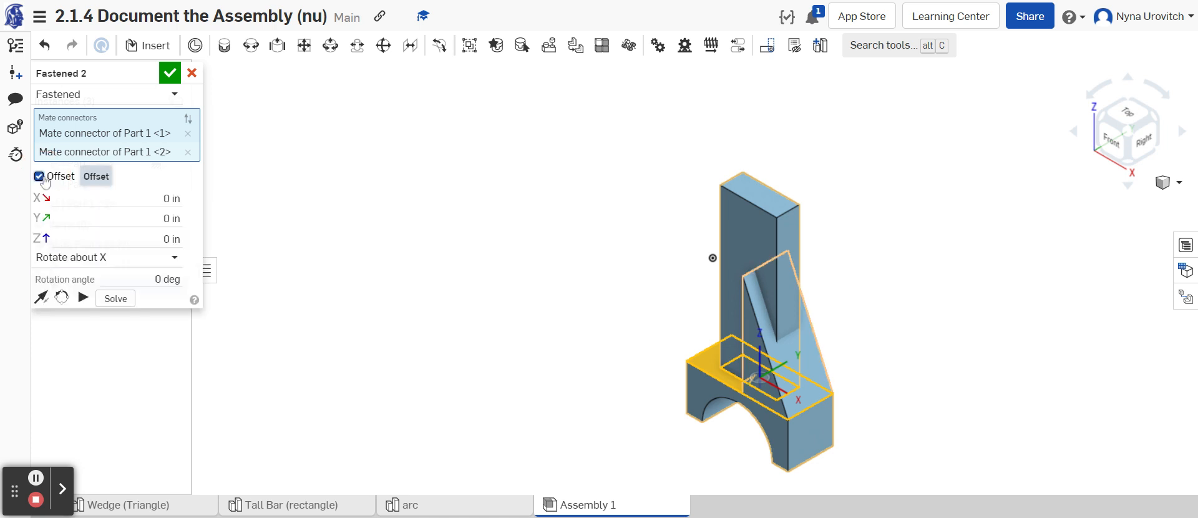
pyautogui.click(170, 198)
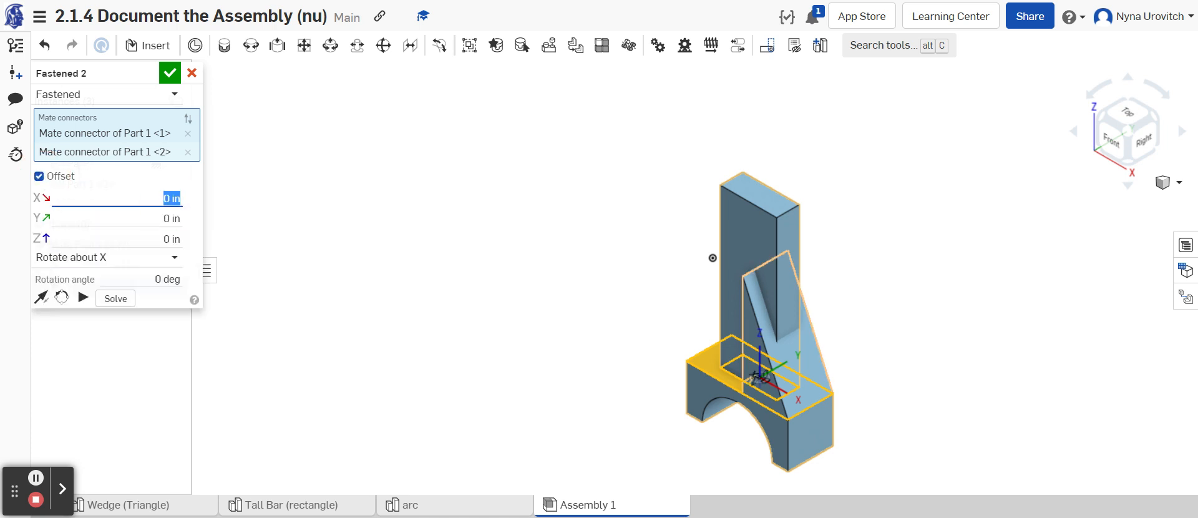
pyautogui.click(163, 198)
pyautogui.write('0.5')
pyautogui.press('Return')
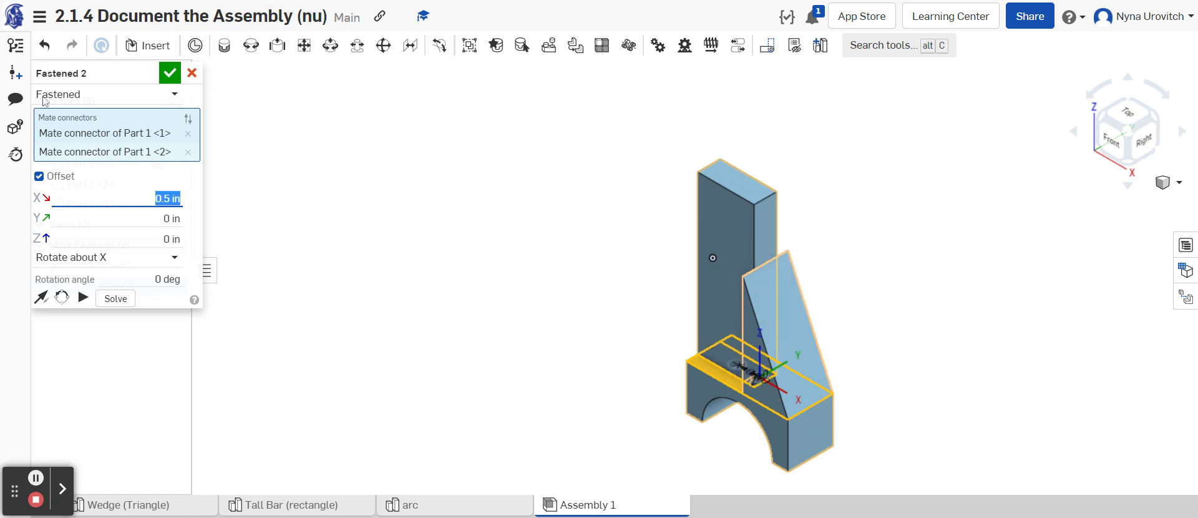
pyautogui.click(171, 77)
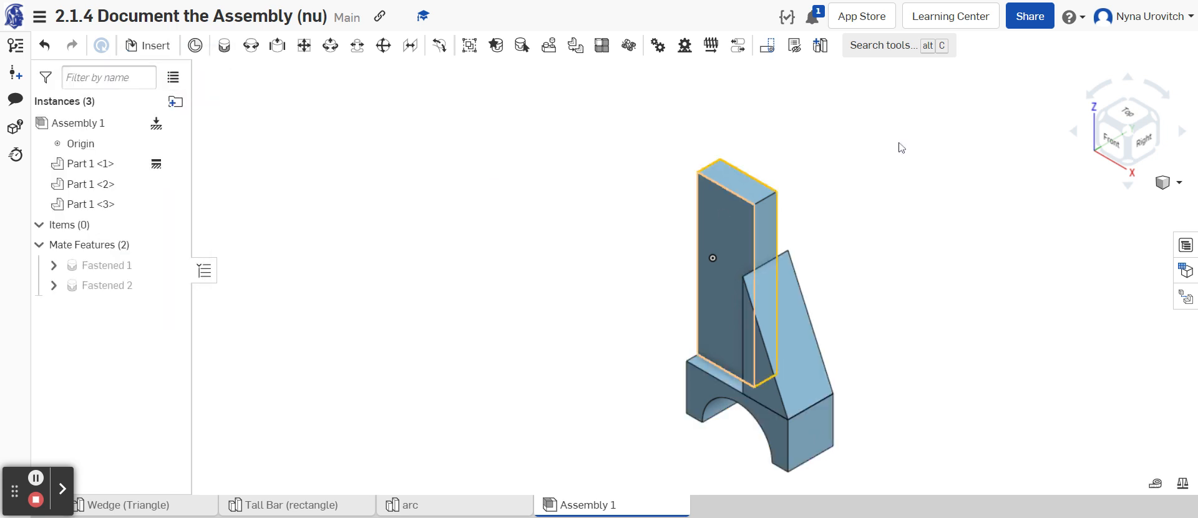
# Step: Try to shift the tall bar sideways by giving its Fastened mate a Y offset of 0.15 in
pyautogui.click(1122, 136)
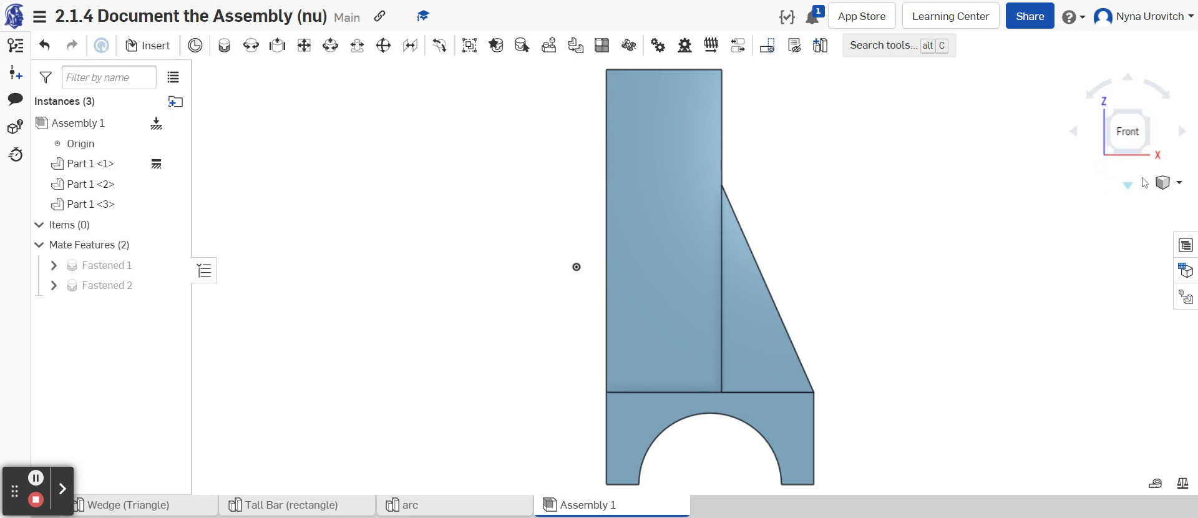
pyautogui.click(1180, 133)
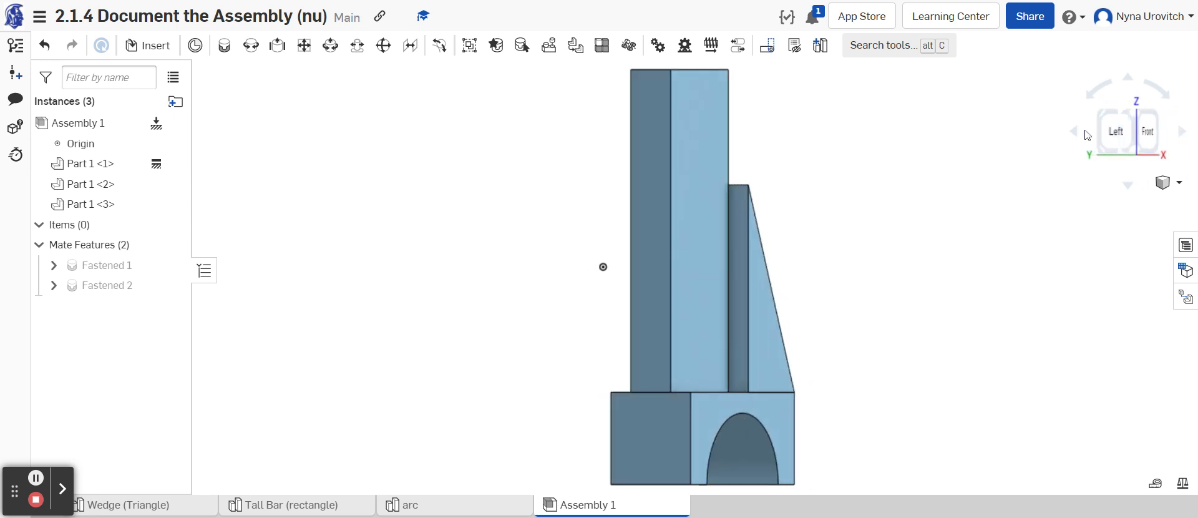
pyautogui.click(1116, 132)
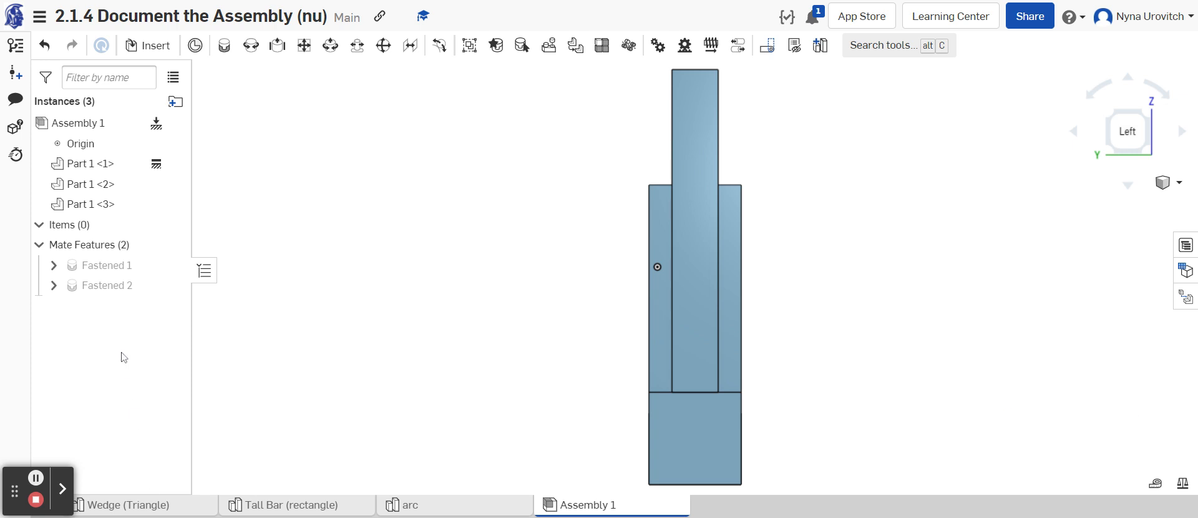
pyautogui.click(114, 288)
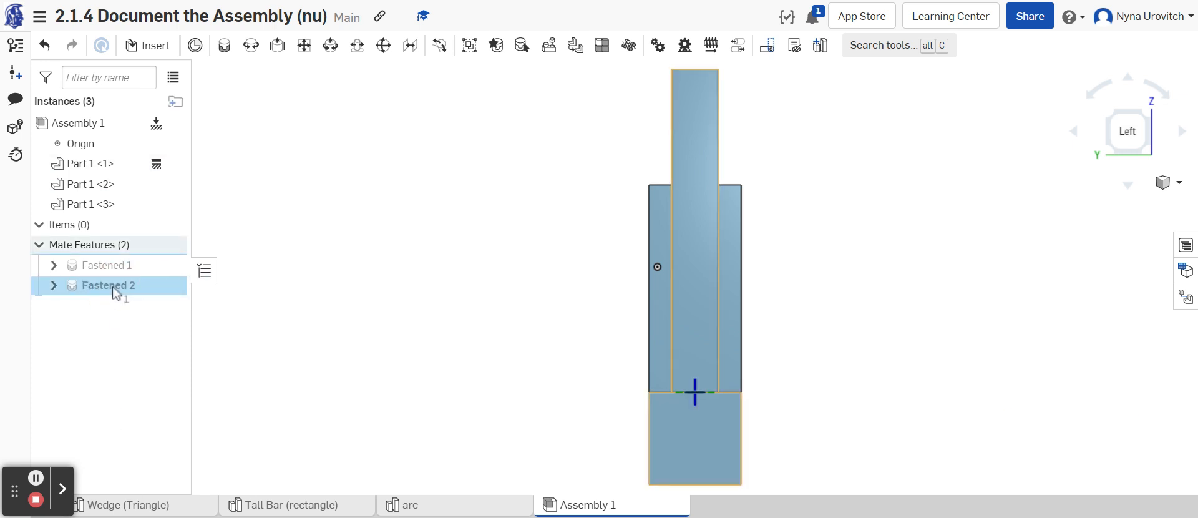
pyautogui.doubleClick(116, 288)
pyautogui.click(1160, 185)
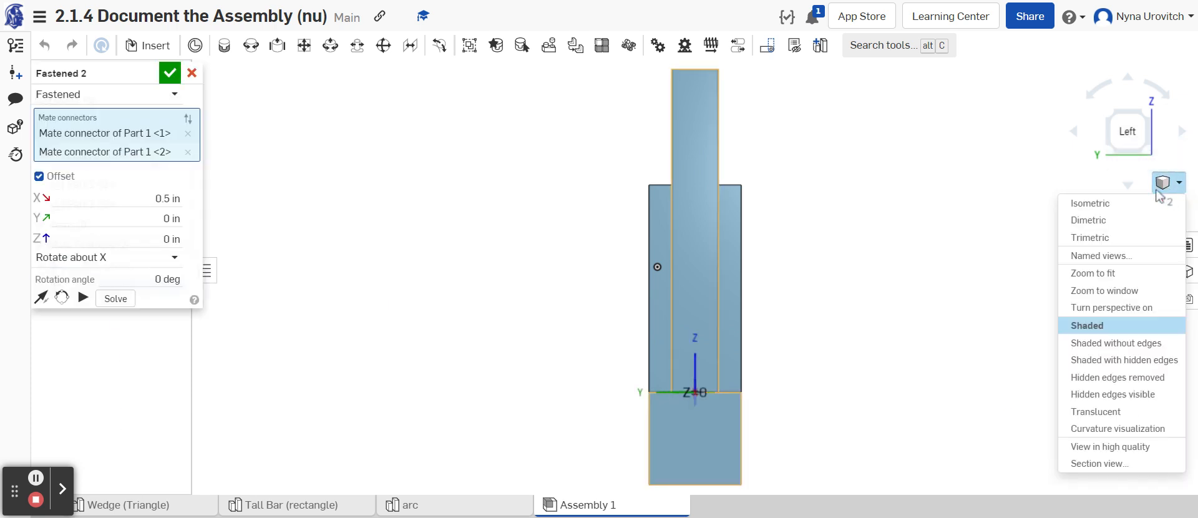
pyautogui.click(1132, 203)
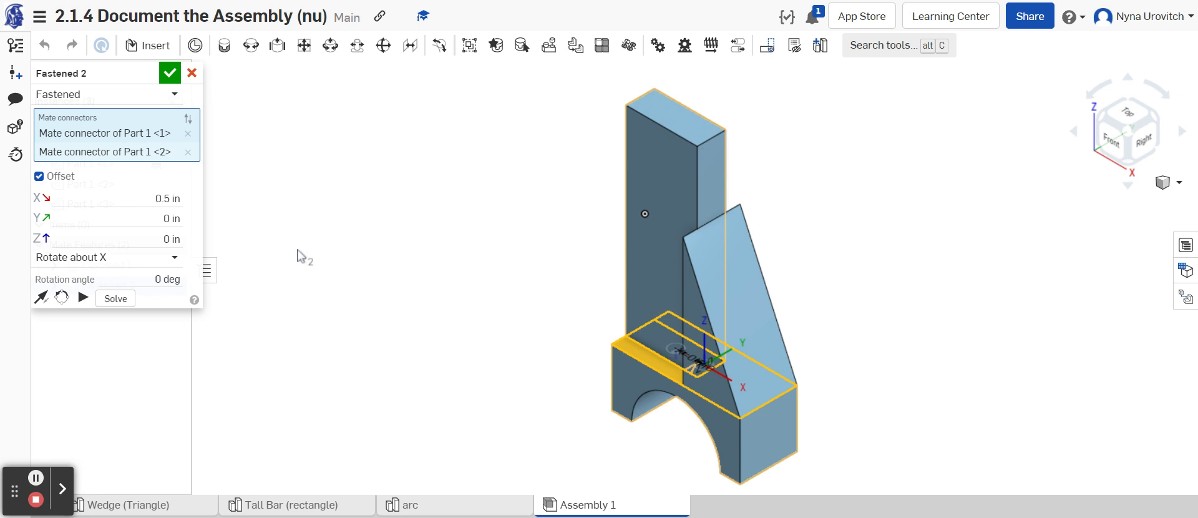
pyautogui.click(174, 220)
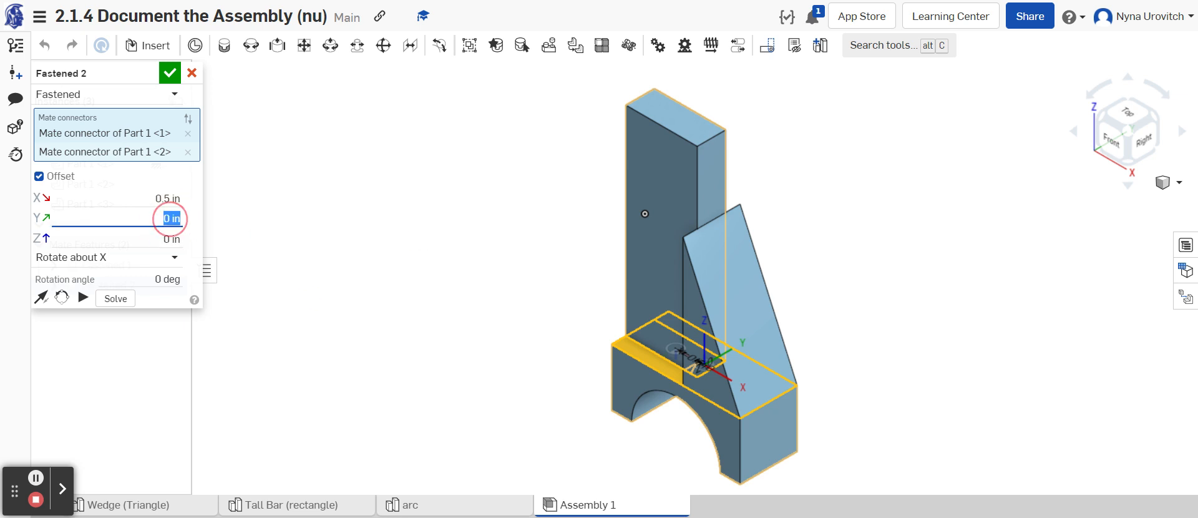
pyautogui.click(163, 218)
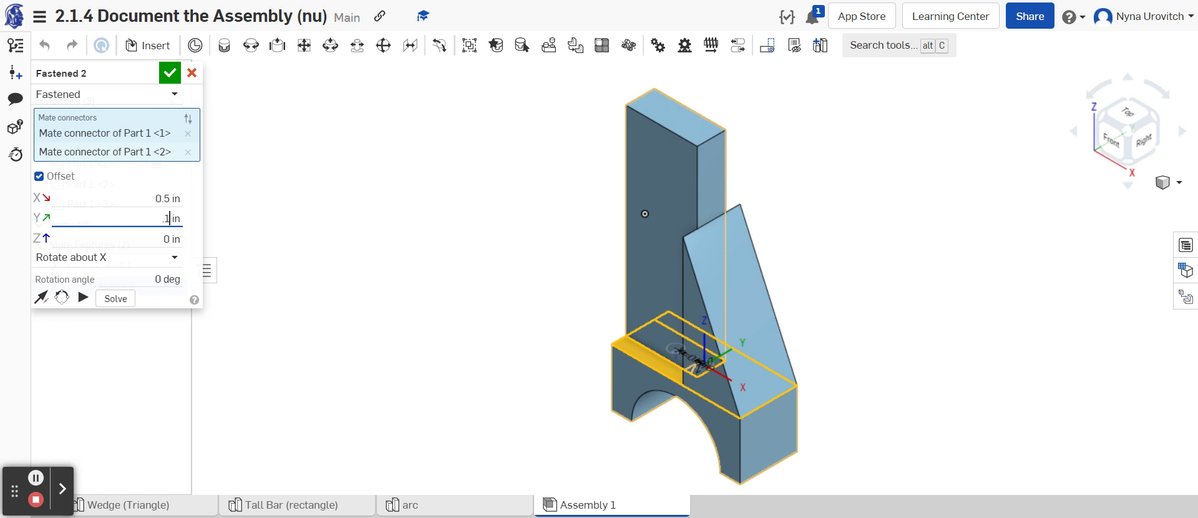
pyautogui.write('.15')
pyautogui.press('Return')
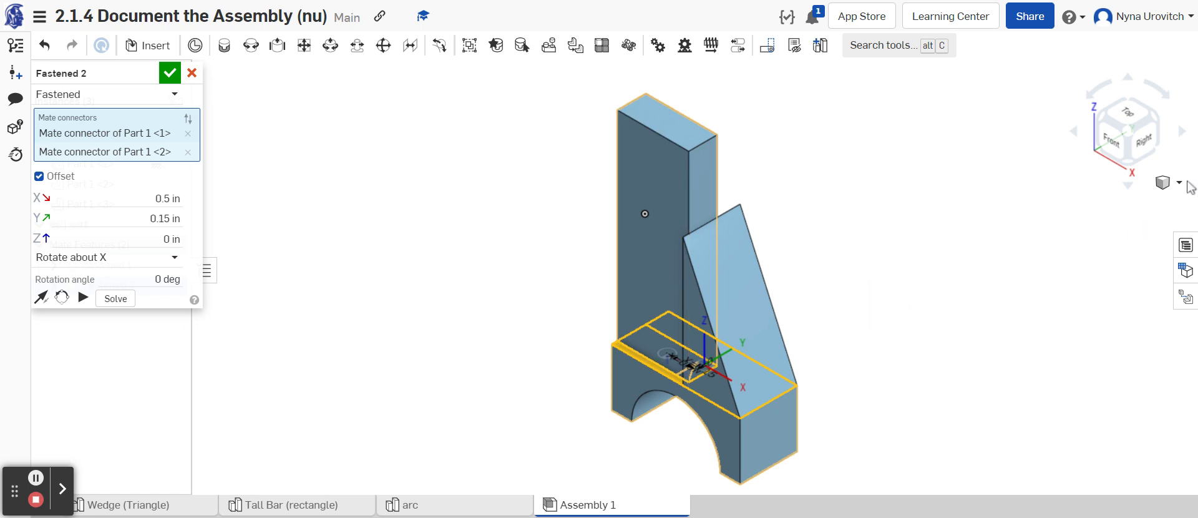
pyautogui.click(178, 74)
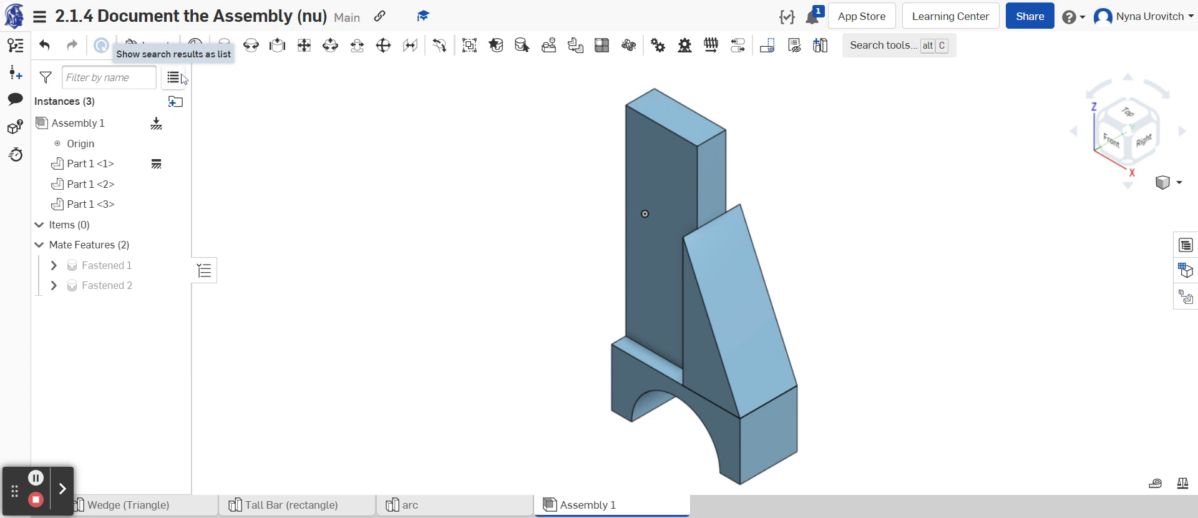
# Step: Reopen the tall bar's Fastened mate and apply the 0.15 in Y offset, working from the left-side view
pyautogui.click(1178, 187)
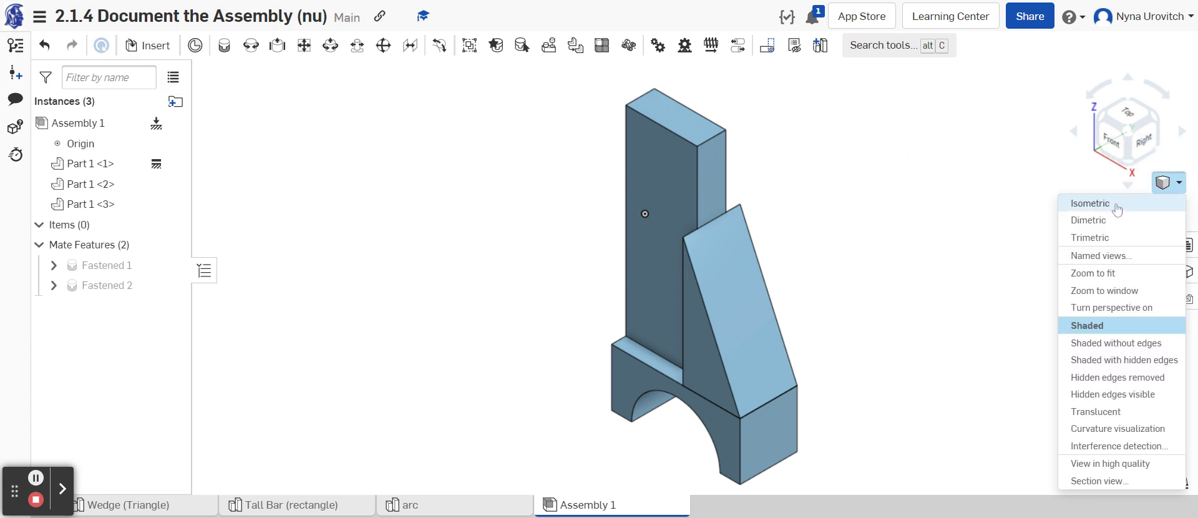
pyautogui.click(1112, 146)
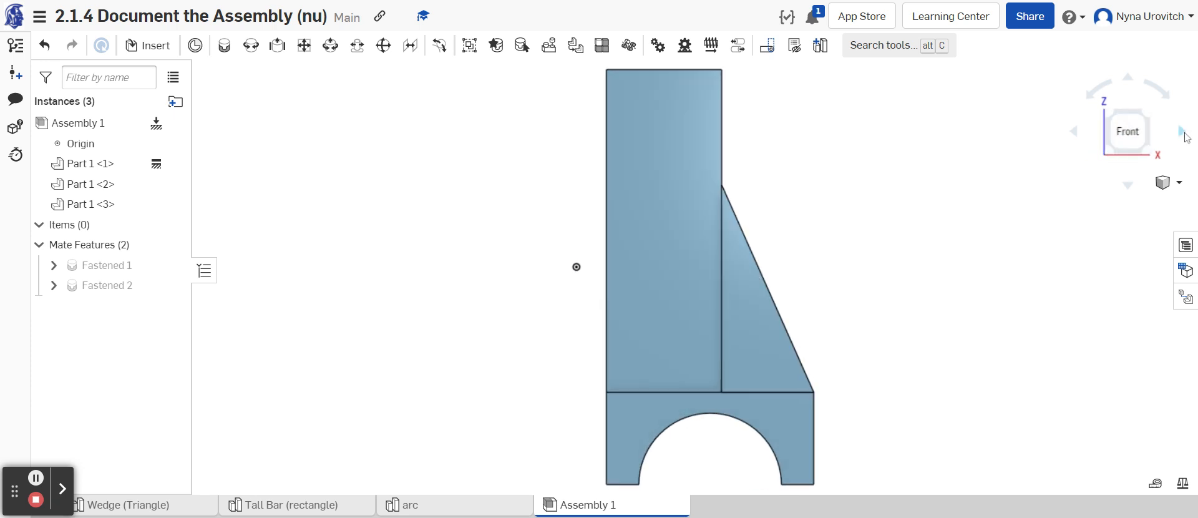
pyautogui.click(1183, 132)
pyautogui.click(1183, 132)
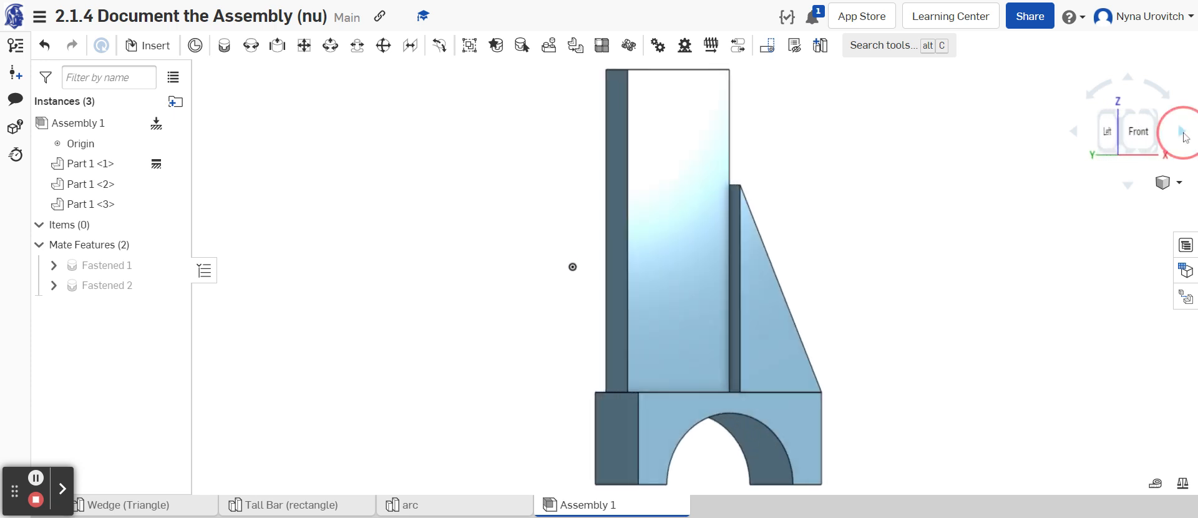
pyautogui.click(1116, 137)
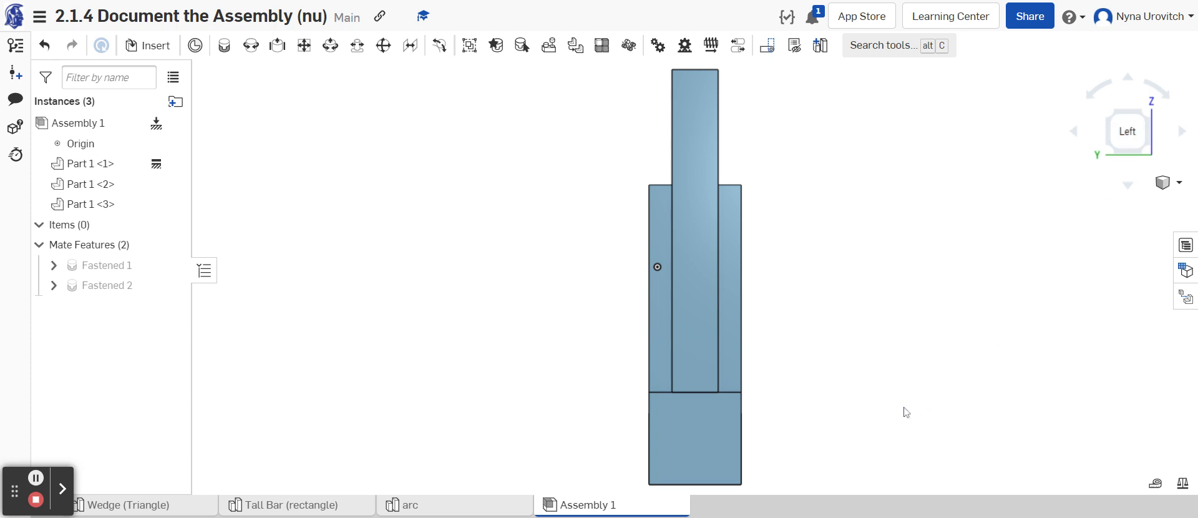
pyautogui.click(125, 287)
pyautogui.doubleClick(125, 287)
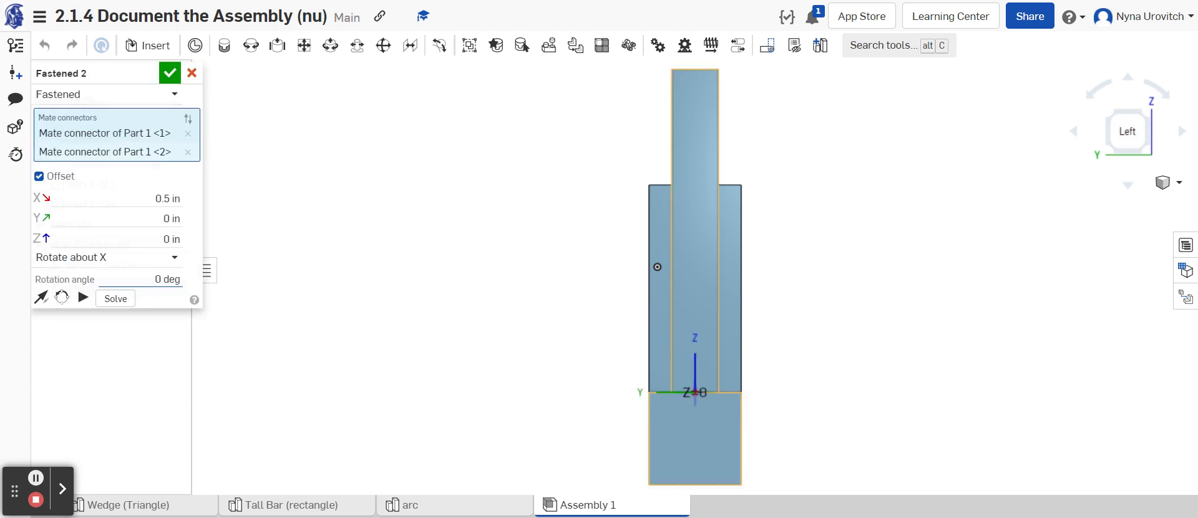
pyautogui.click(172, 218)
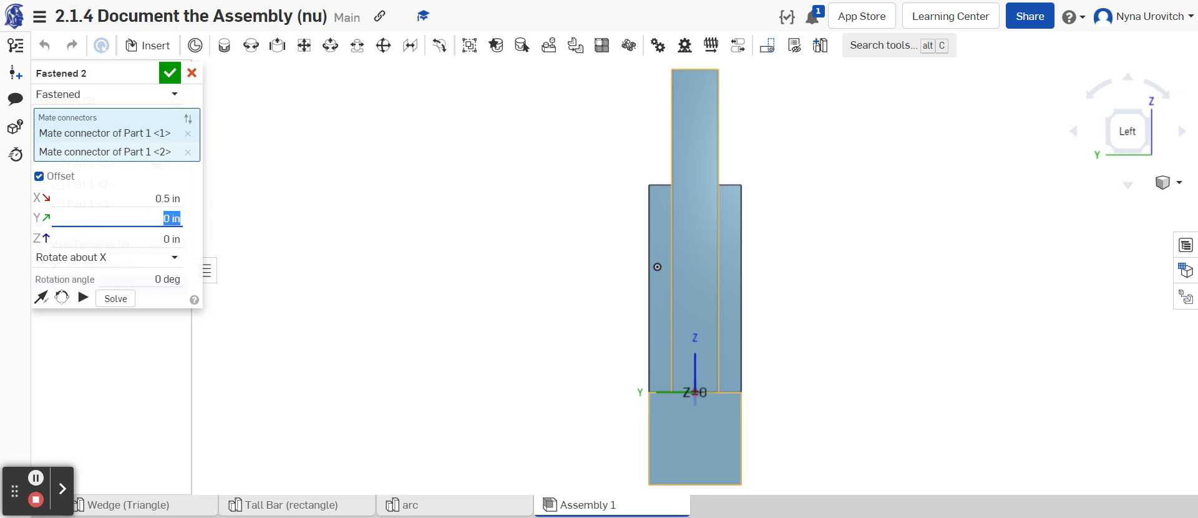
pyautogui.press('Left')
pyautogui.click(169, 73)
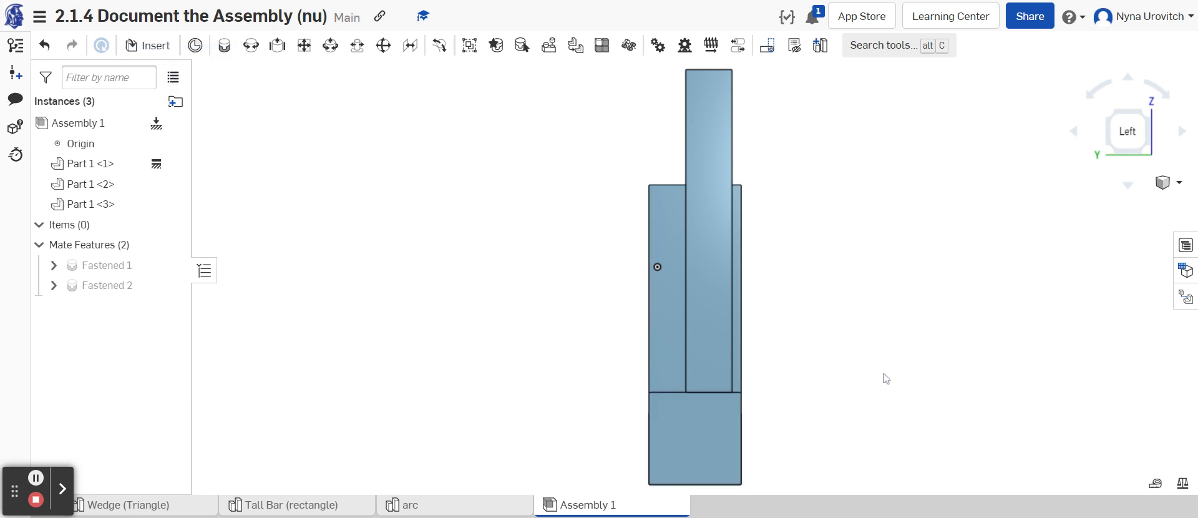
# Step: Check the bill of materials of the assembly and close it again
pyautogui.click(1168, 182)
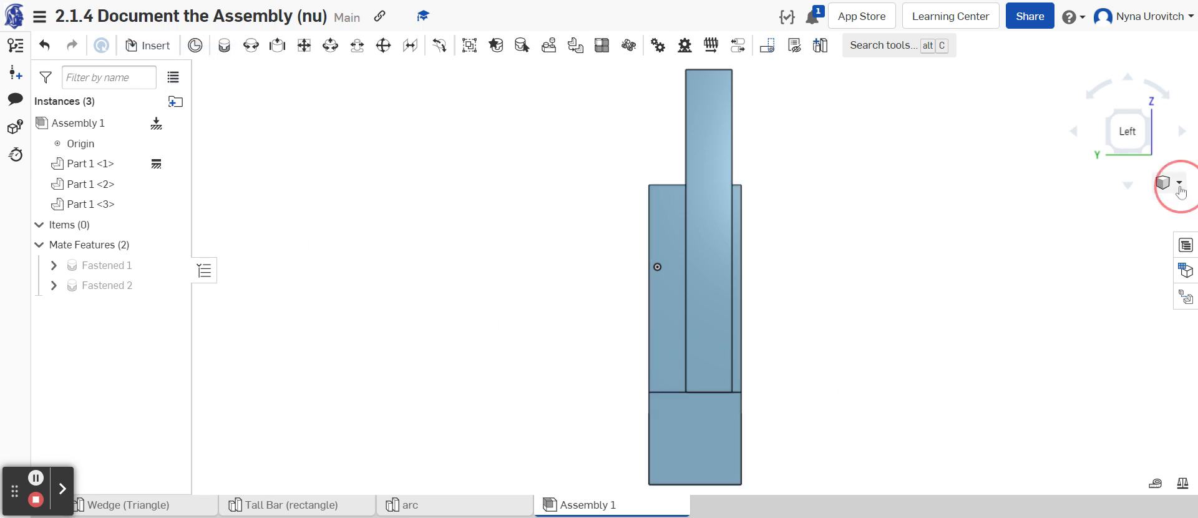
pyautogui.click(1128, 210)
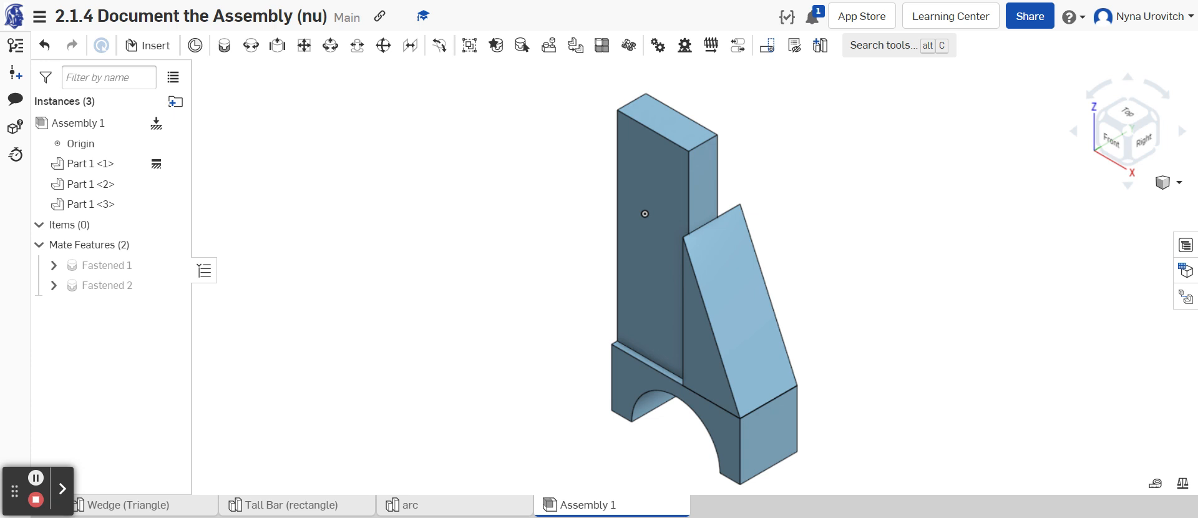
pyautogui.click(1183, 247)
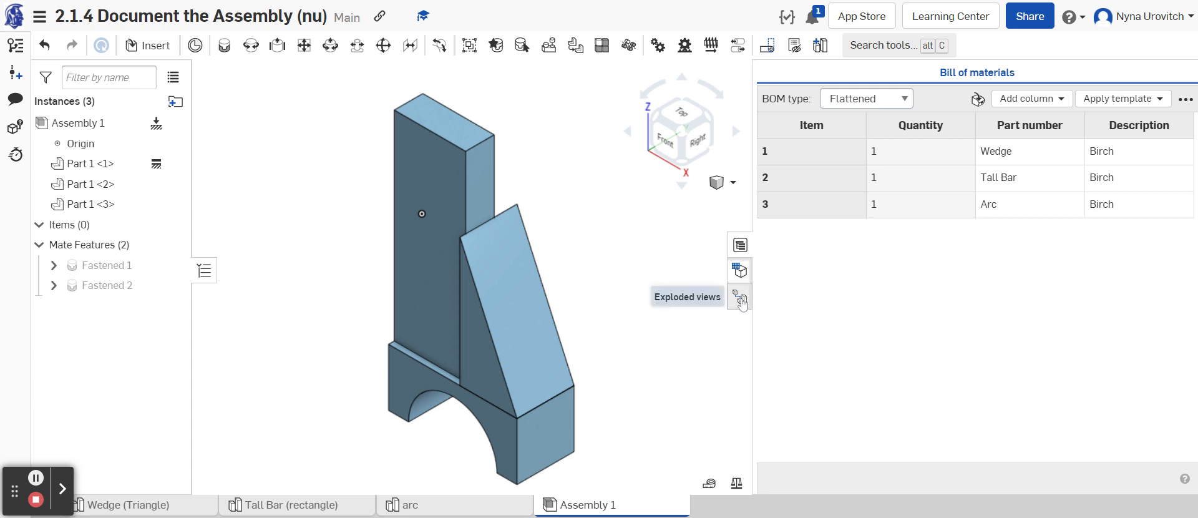
pyautogui.click(740, 301)
pyautogui.click(741, 302)
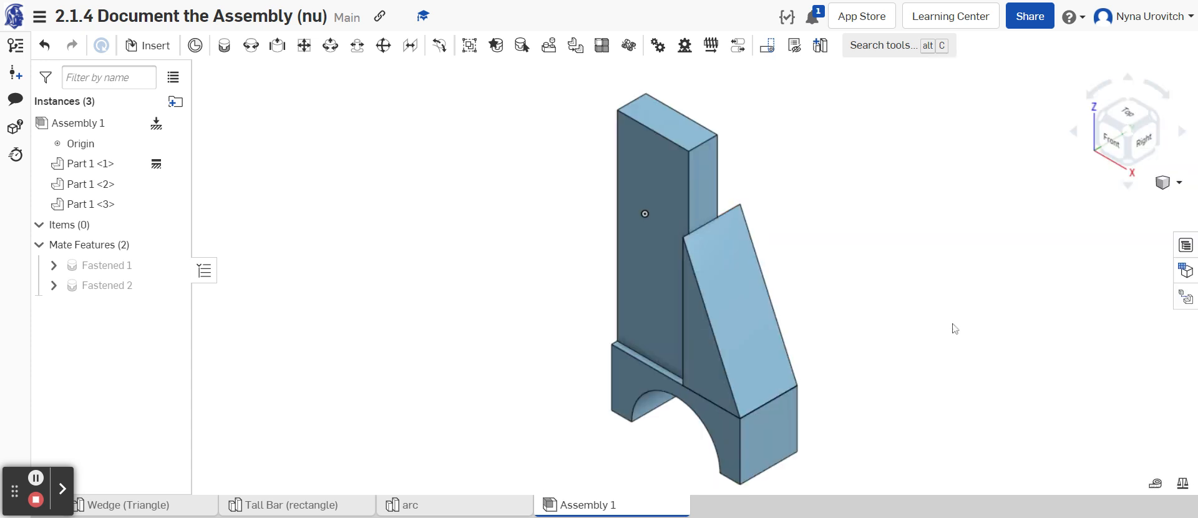
# Step: Add an exploded view and translate the wedge 1.5 in along X, away from the tall bar
pyautogui.click(1185, 299)
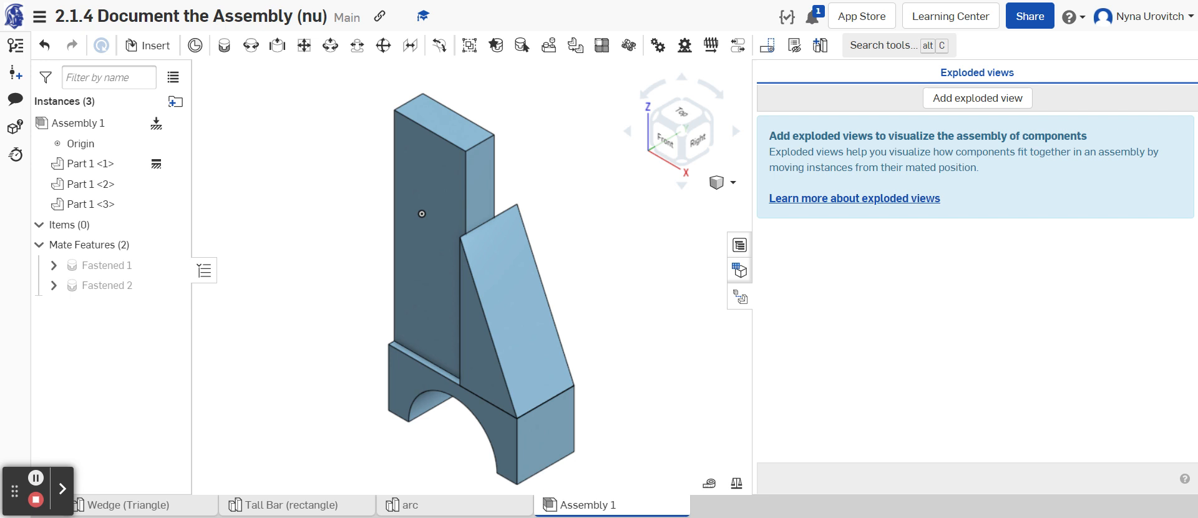
pyautogui.click(987, 98)
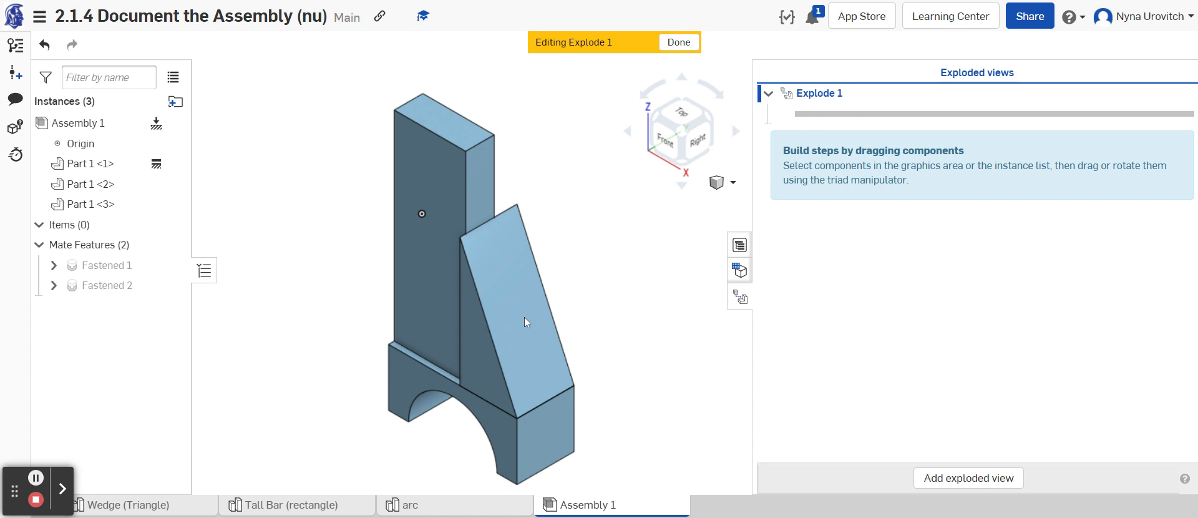
pyautogui.click(487, 355)
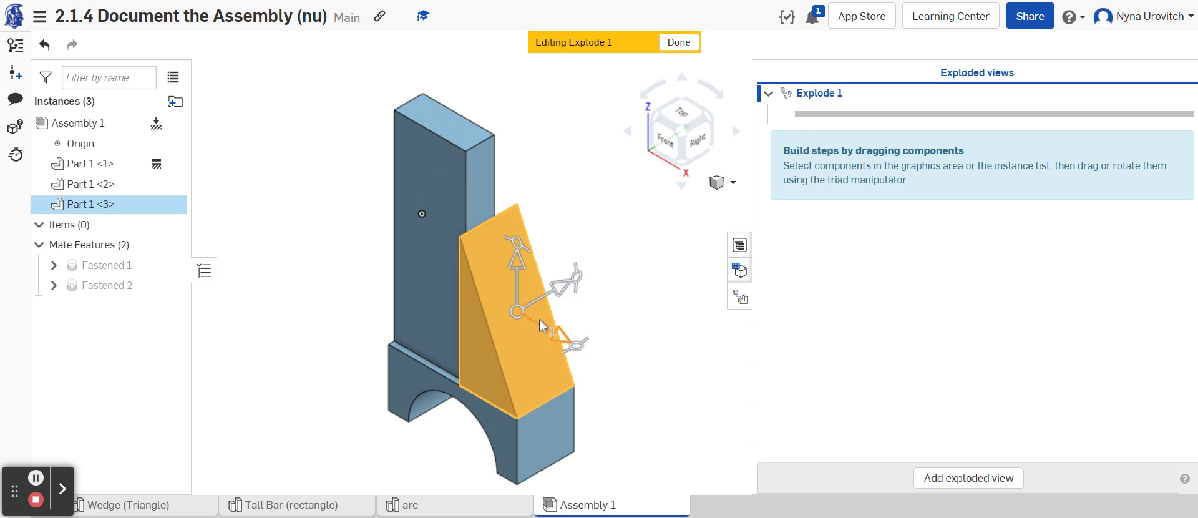
pyautogui.moveTo(539, 323); pyautogui.dragTo(624, 374)
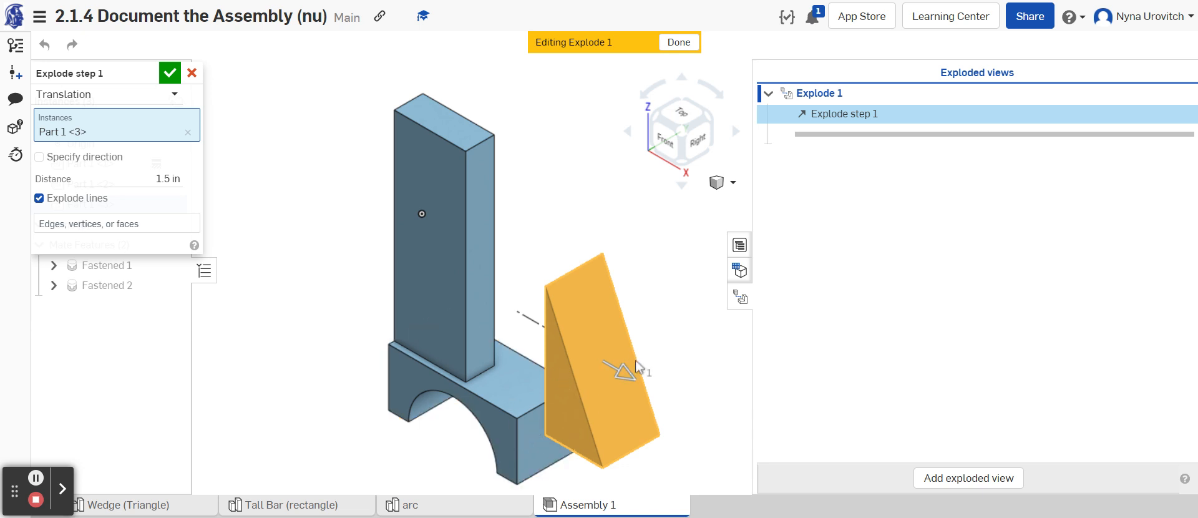
# Step: Try reversing the wedge's explode direction to -1.5 in and including the tall bar in the same explode step
pyautogui.click(619, 374)
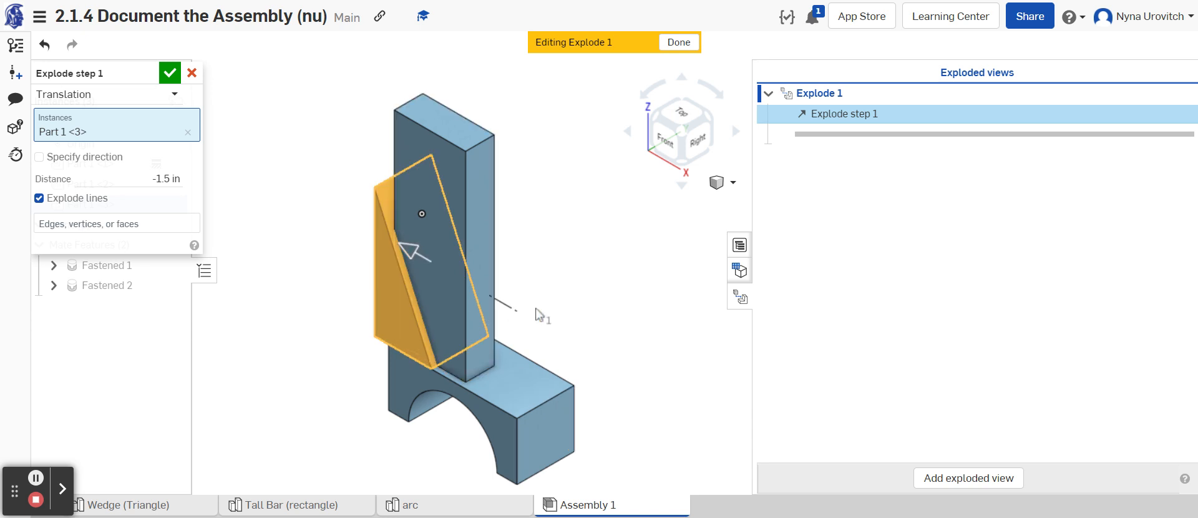
pyautogui.click(412, 256)
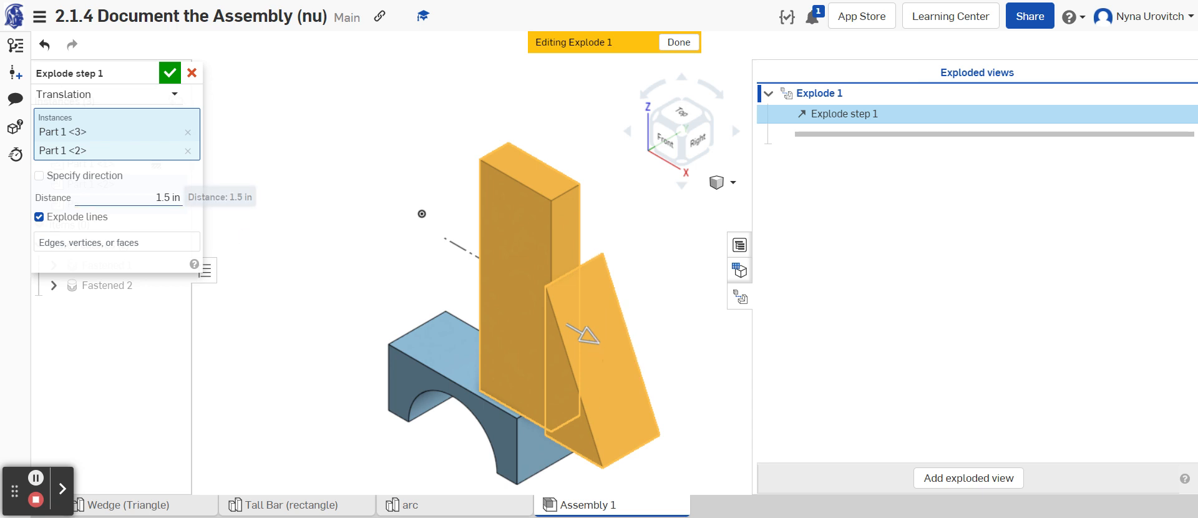
pyautogui.click(167, 197)
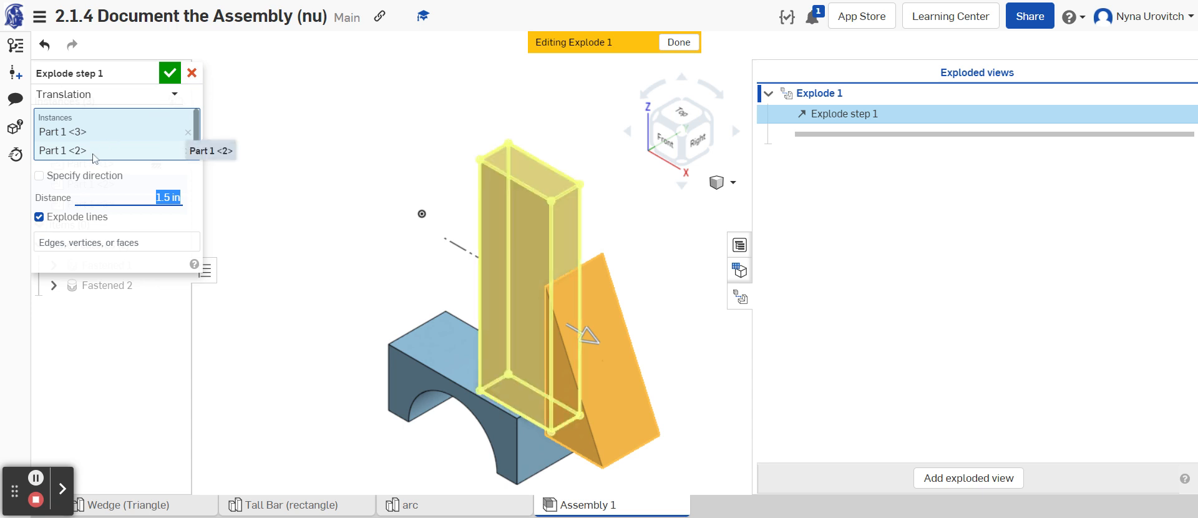
pyautogui.click(93, 154)
pyautogui.click(93, 156)
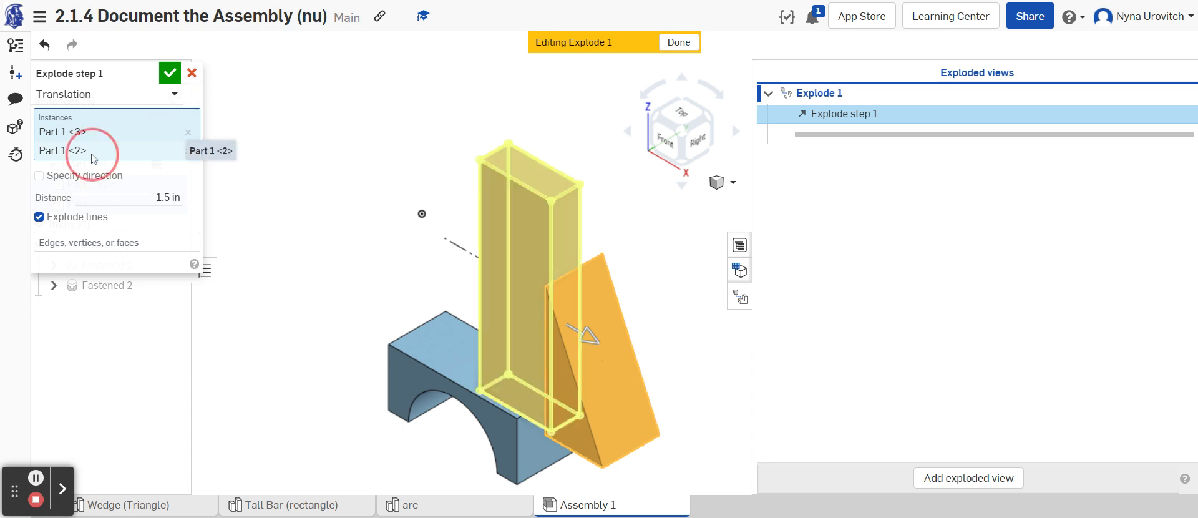
pyautogui.click(86, 155)
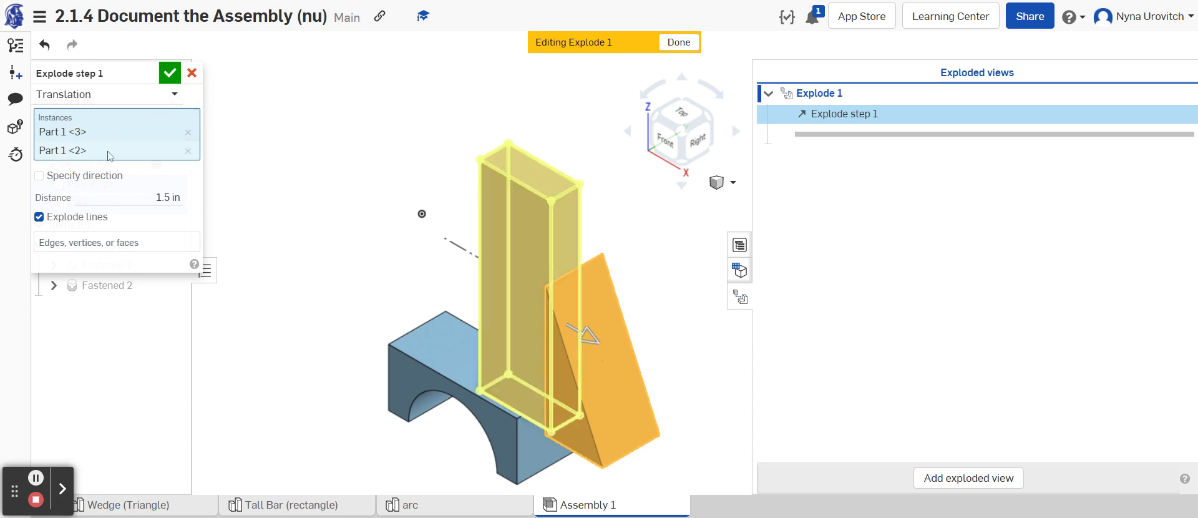
pyautogui.click(188, 151)
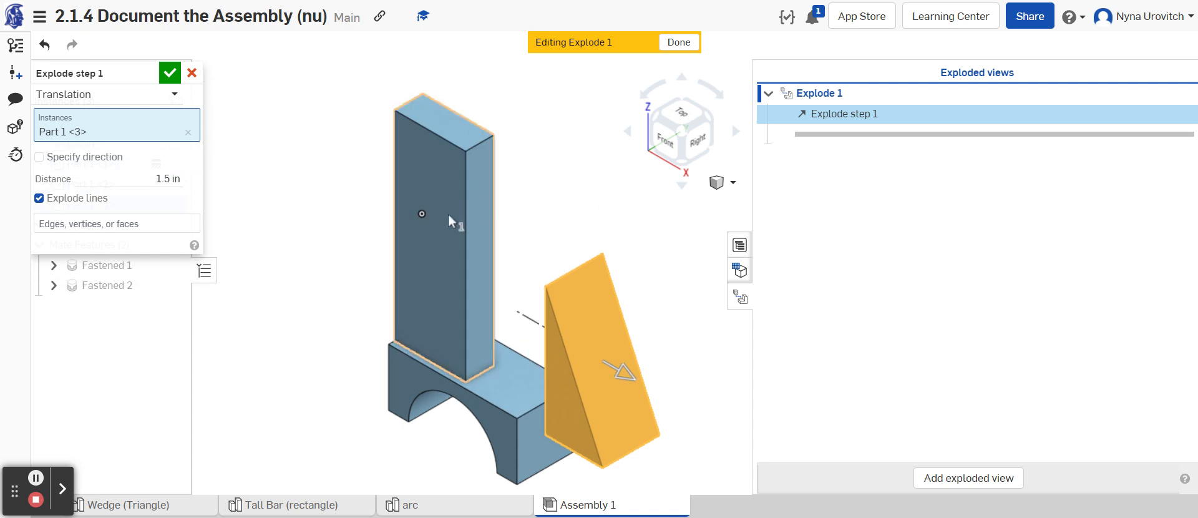
# Step: Accept the wedge's sideways explode step and add a second one translating the wedge about 2.32 in upward along Z
pyautogui.scroll(-3, 448, 212)
pyautogui.moveTo(448, 212); pyautogui.dragTo(442, 254, button='middle')
pyautogui.scroll(2, 441, 262)
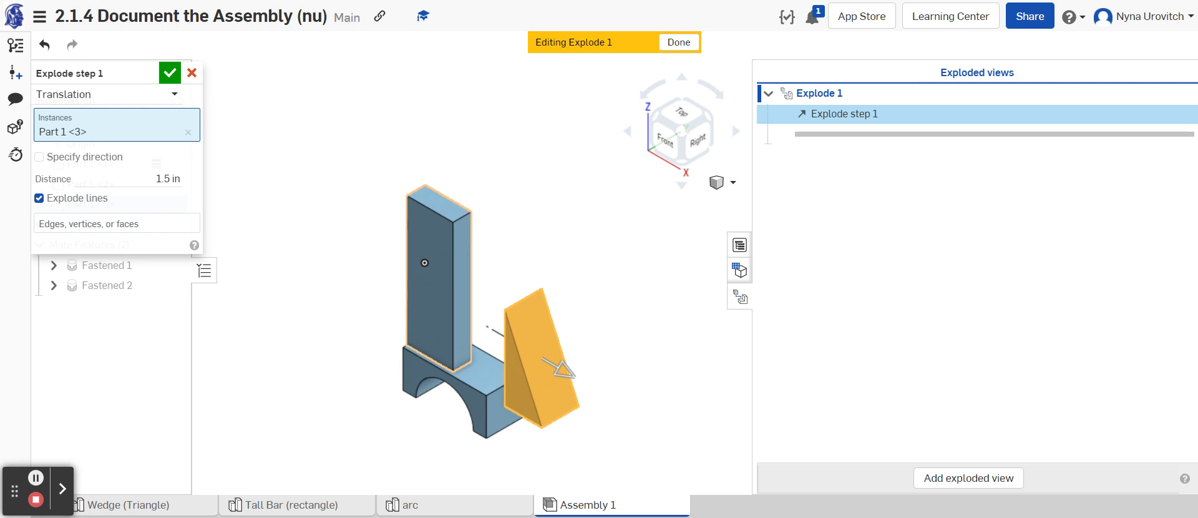
pyautogui.click(444, 260)
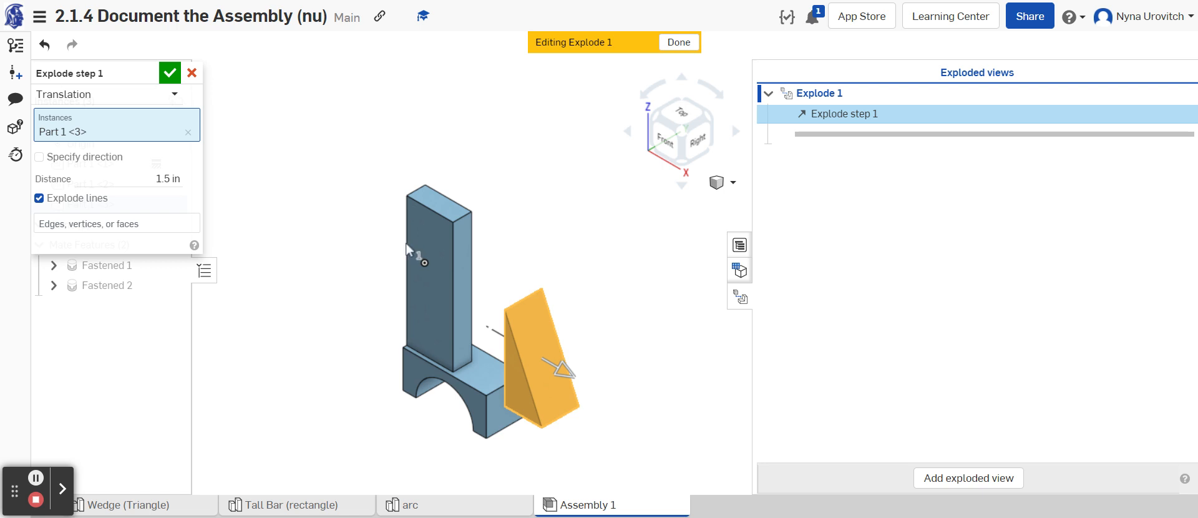
pyautogui.click(170, 75)
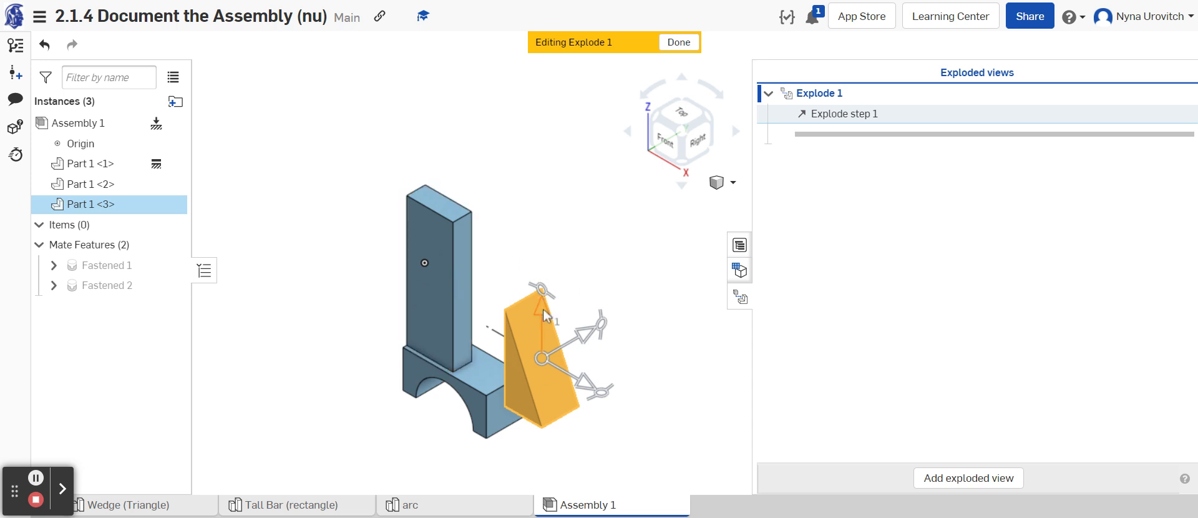
pyautogui.moveTo(544, 314); pyautogui.dragTo(562, 214)
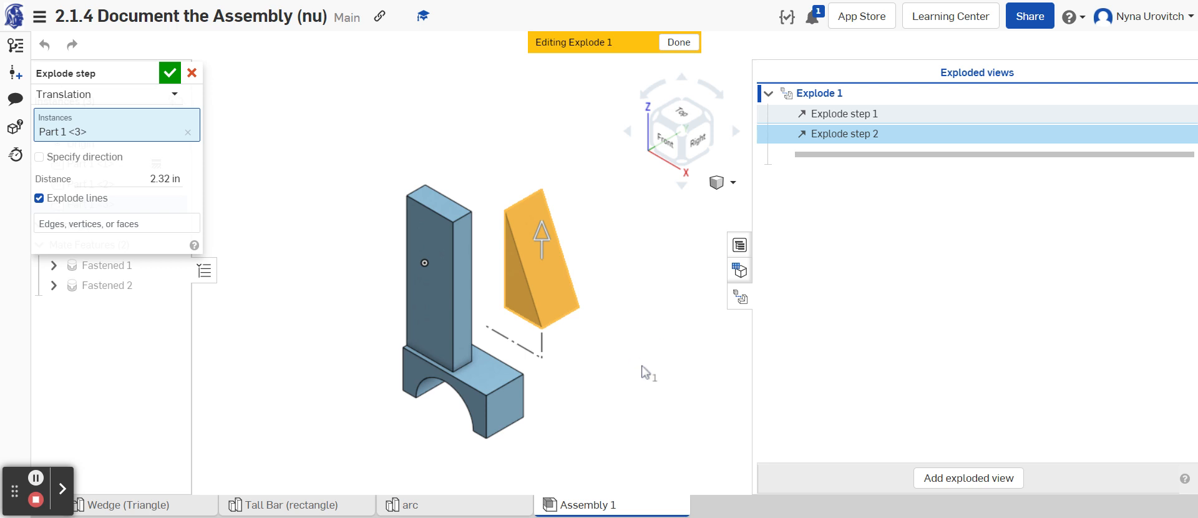
pyautogui.click(170, 73)
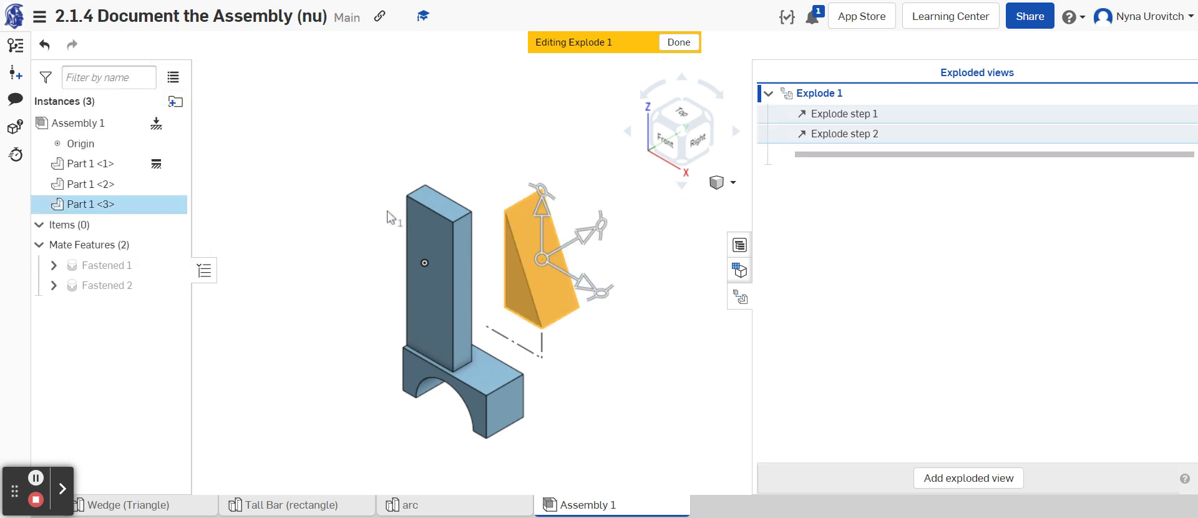
# Step: Add a third explode step translating the tall bar along X, away from the wedge, with a distance of -2.5 in
pyautogui.click(424, 242)
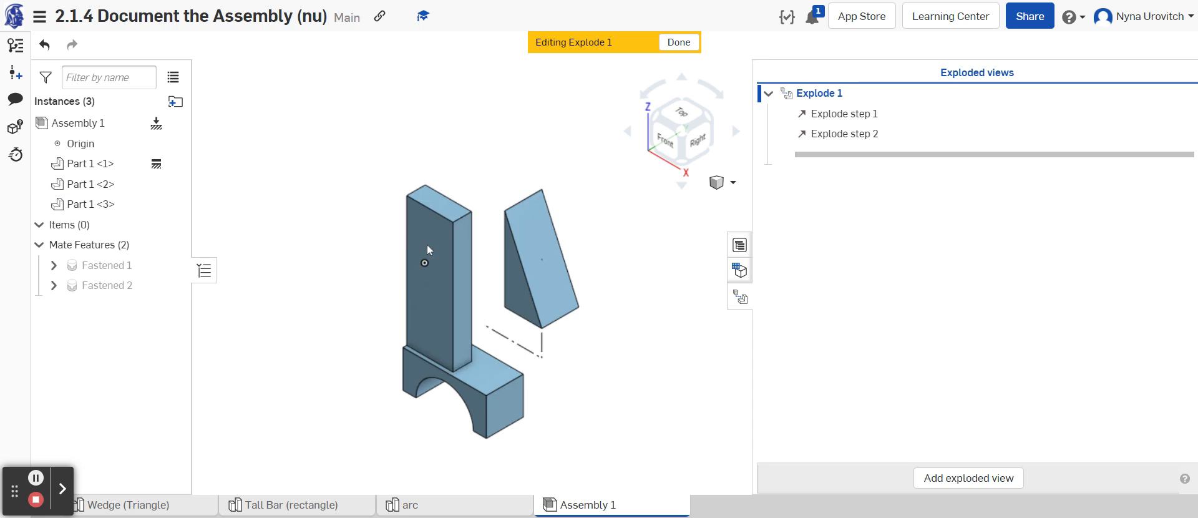
pyautogui.click(427, 245)
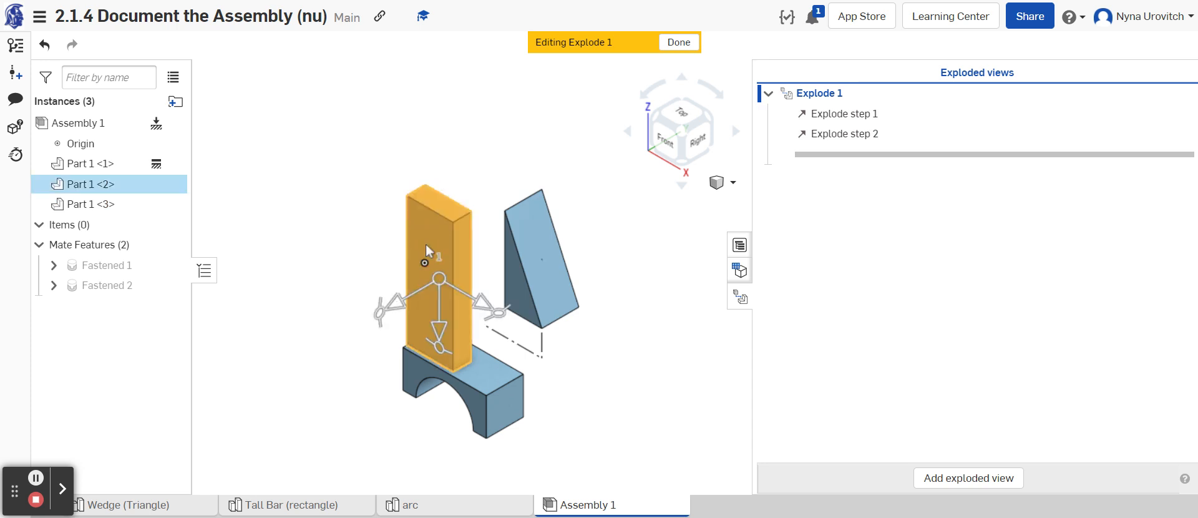
pyautogui.click(427, 245)
pyautogui.click(427, 247)
pyautogui.moveTo(464, 288); pyautogui.dragTo(370, 246)
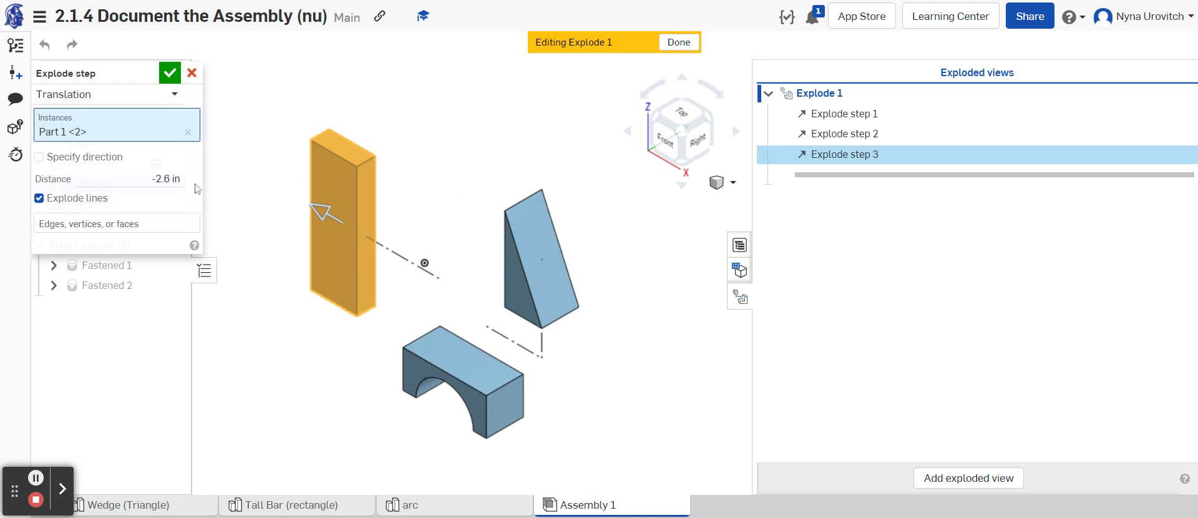
pyautogui.click(156, 179)
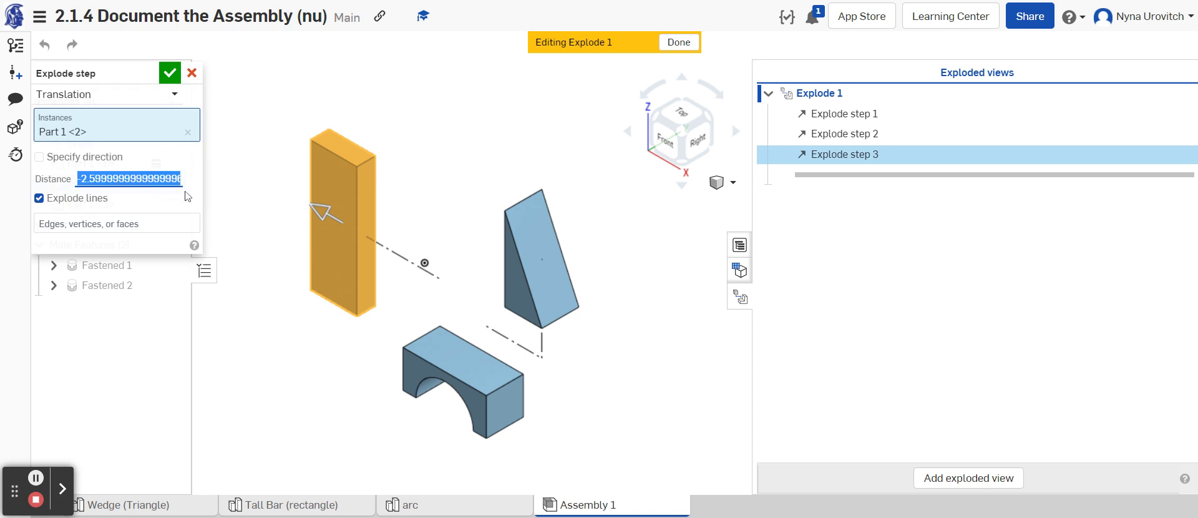
pyautogui.press('BackSpace')
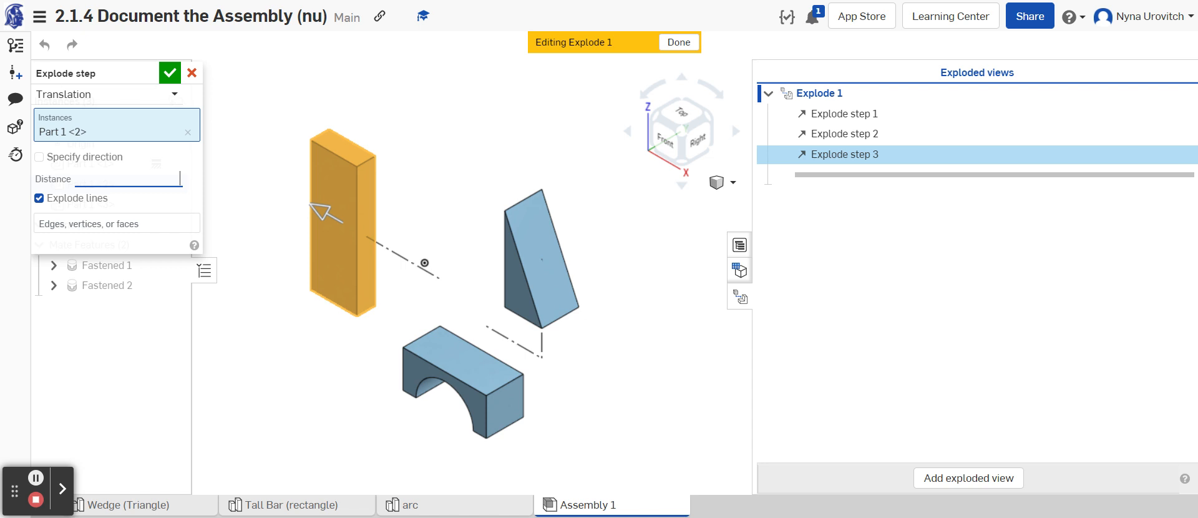
pyautogui.write('-2.5')
pyautogui.press('Return')
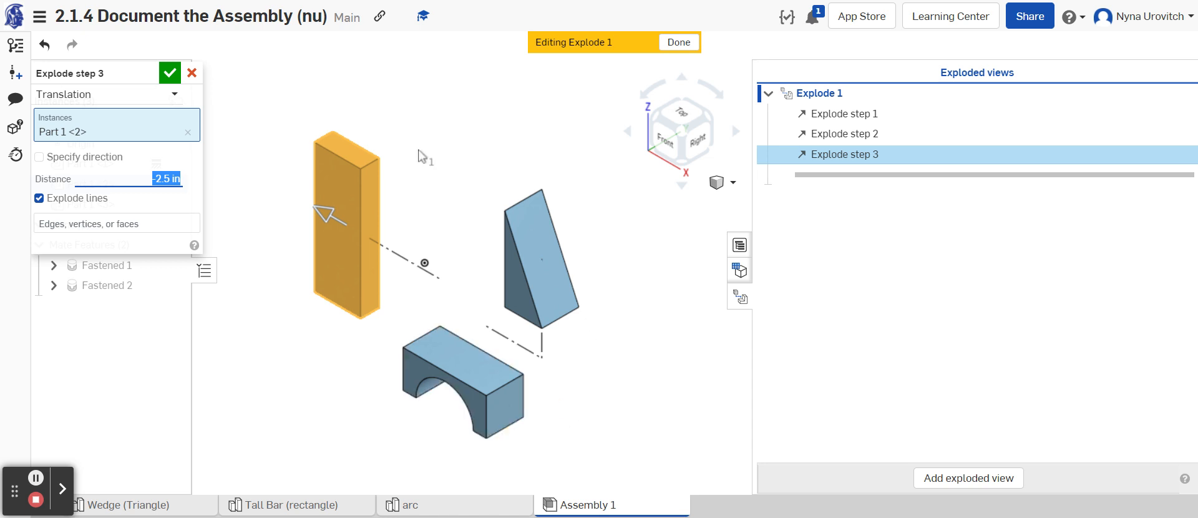
pyautogui.click(170, 73)
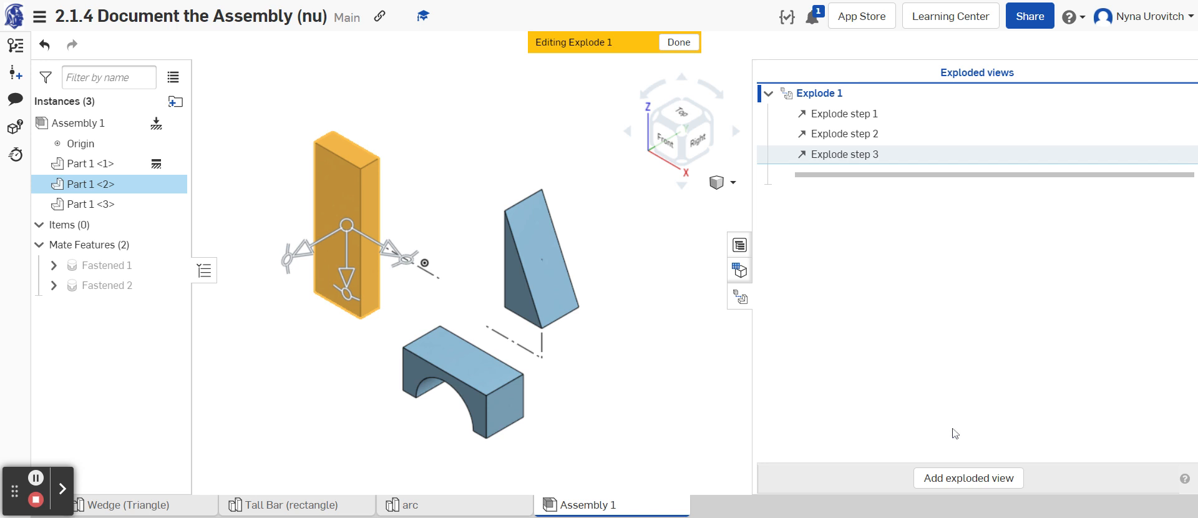
# Step: Finish editing the exploded view to see the assembly collapsed, and reopen Explode 1 for editing
pyautogui.click(739, 297)
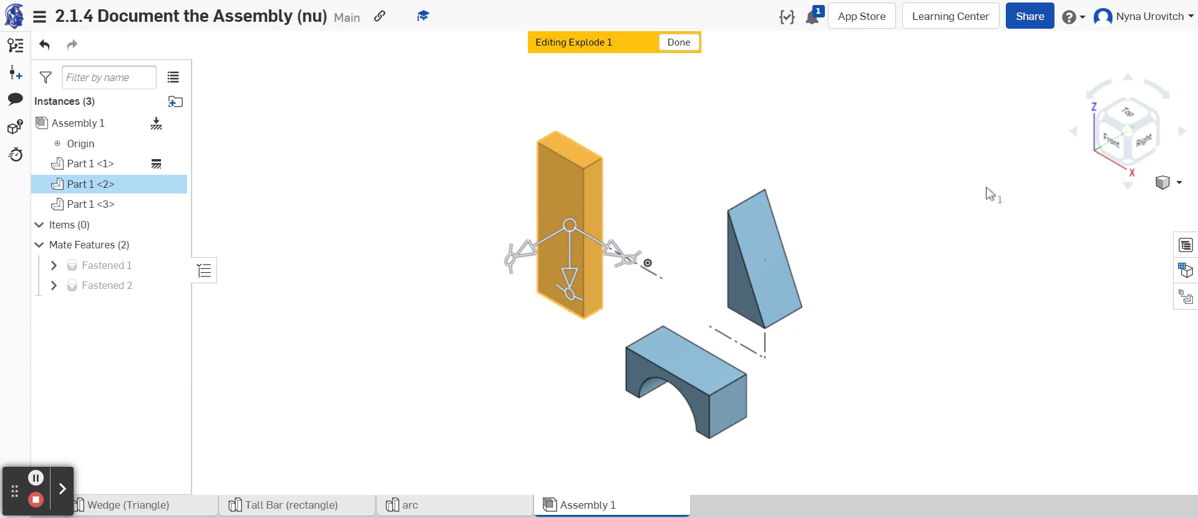
pyautogui.click(681, 43)
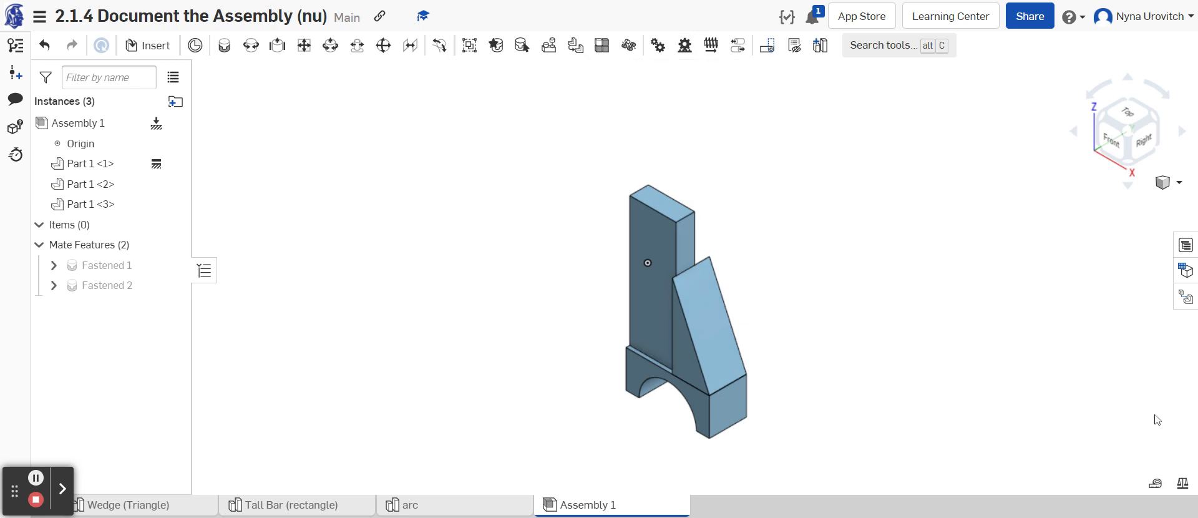
pyautogui.click(1185, 297)
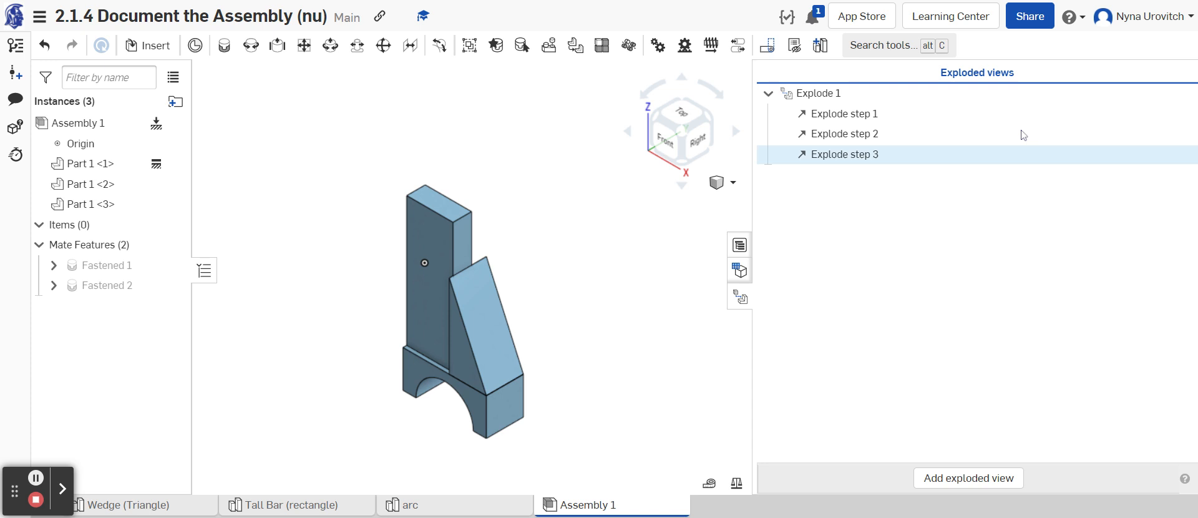
pyautogui.doubleClick(848, 100)
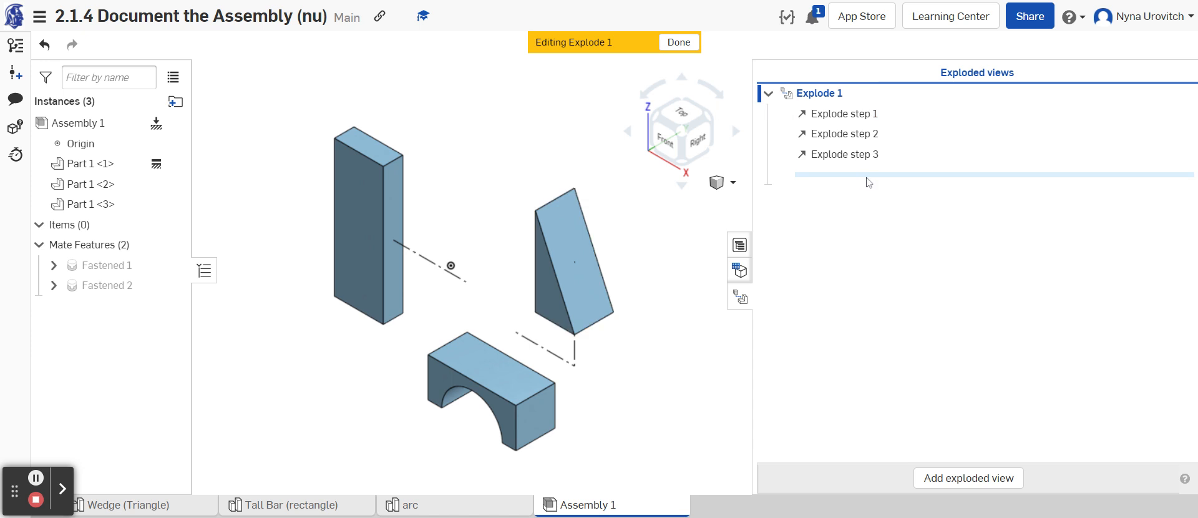
# Step: Rename the first explode step, the wedge's sideways translation, as Triangle Right
pyautogui.rightClick(838, 117)
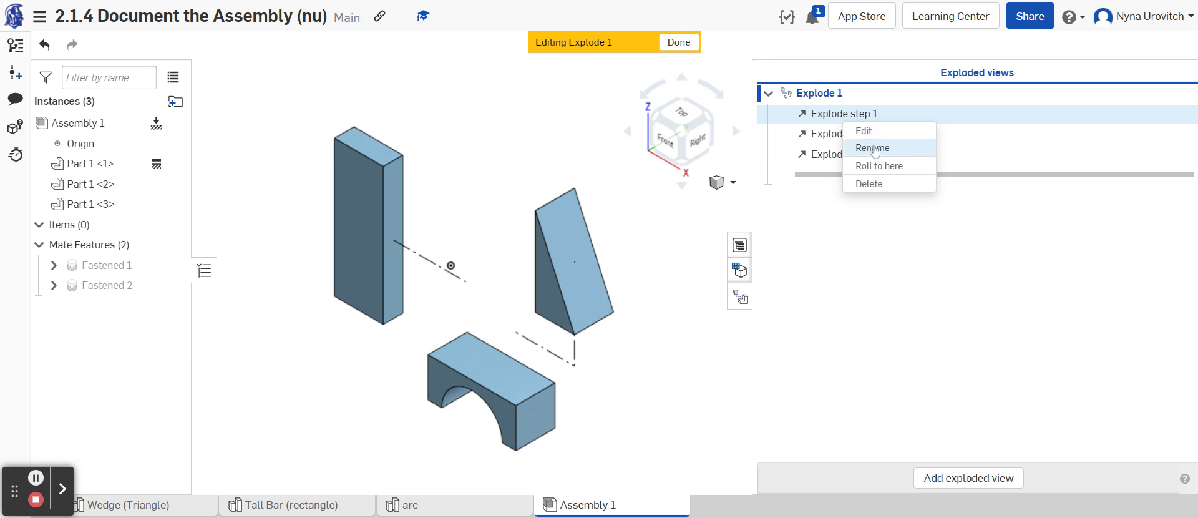
pyautogui.click(870, 148)
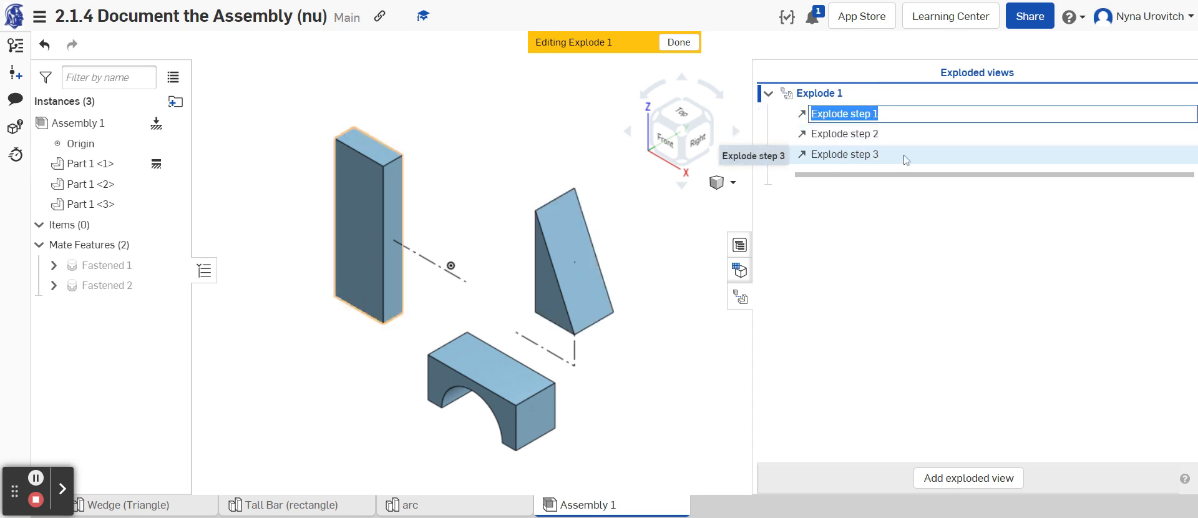
pyautogui.press('BackSpace')
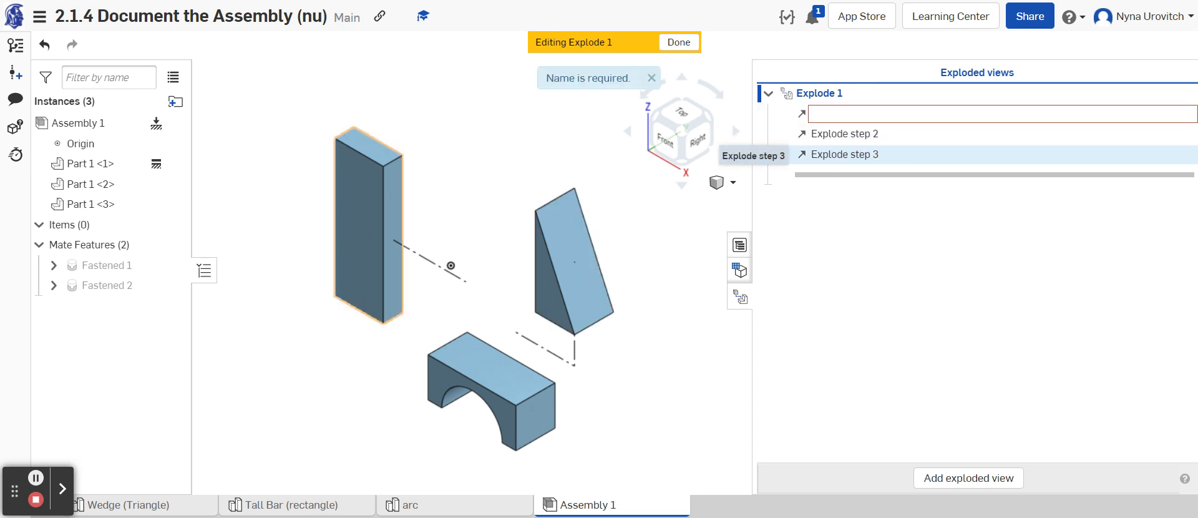
pyautogui.write('Triangle Right')
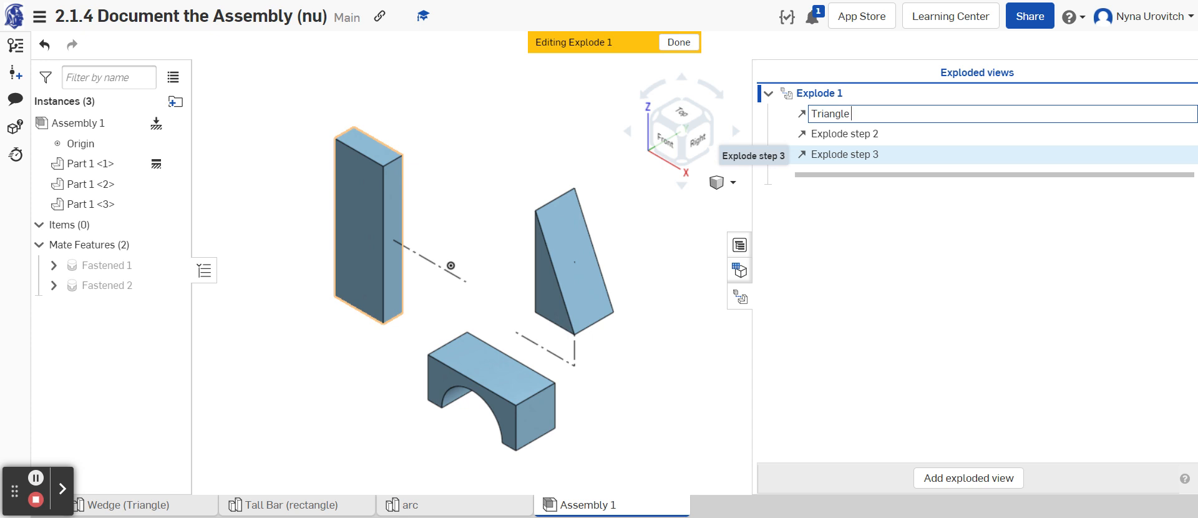
# Step: Rename the second explode step, the wedge's upward translation, as Triangle Up
pyautogui.click(856, 134)
pyautogui.rightClick(855, 136)
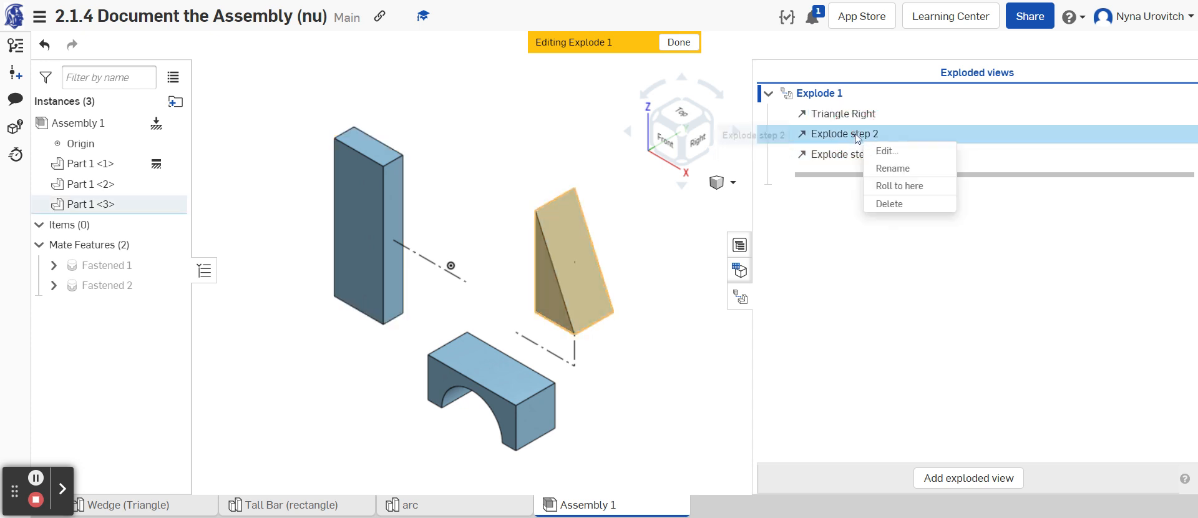
pyautogui.click(884, 168)
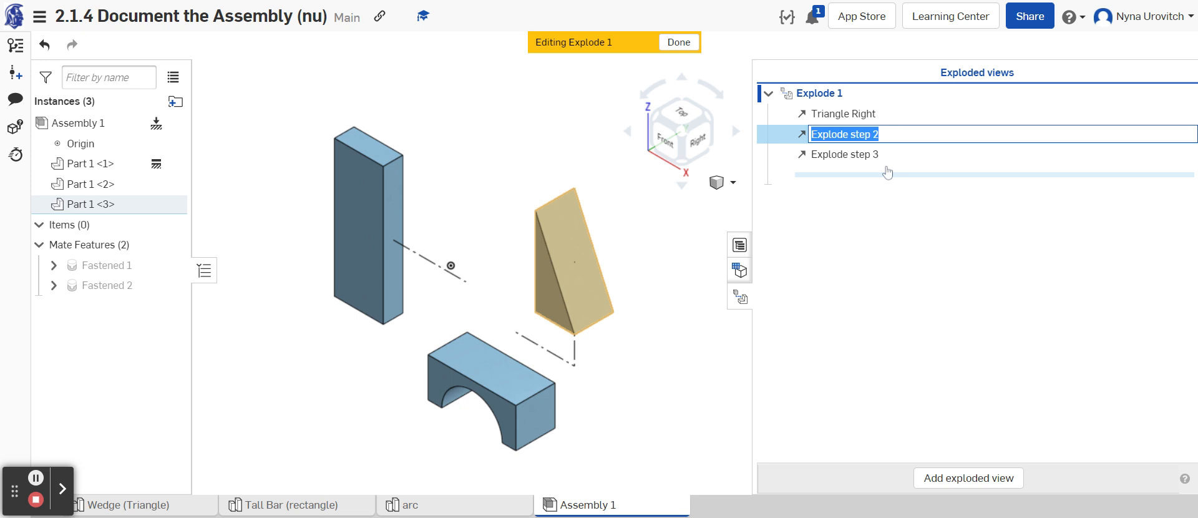
pyautogui.write('T')
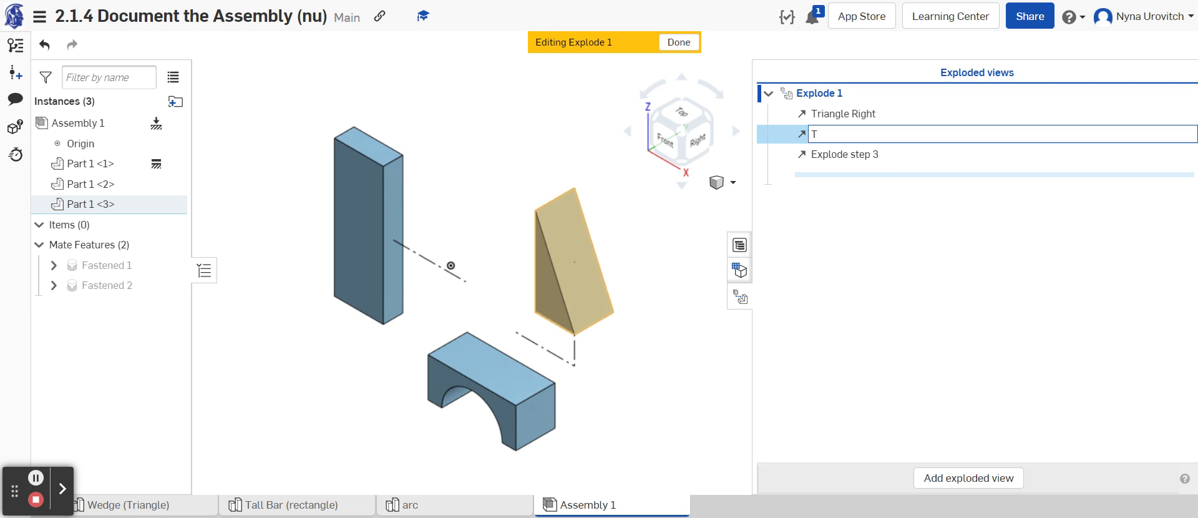
pyautogui.write('riaangle')
pyautogui.press('BackSpace')
pyautogui.press('BackSpace')
pyautogui.press('BackSpace')
pyautogui.press('BackSpace')
pyautogui.press('BackSpace')
pyautogui.write('angl')
pyautogui.doubleClick(860, 155)
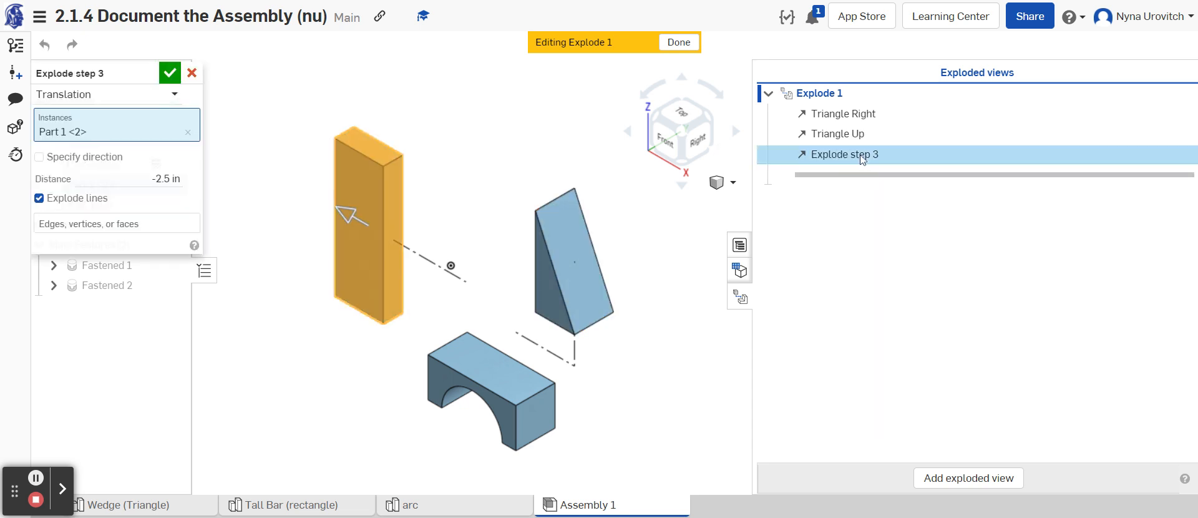
pyautogui.click(861, 157)
pyautogui.click(875, 157)
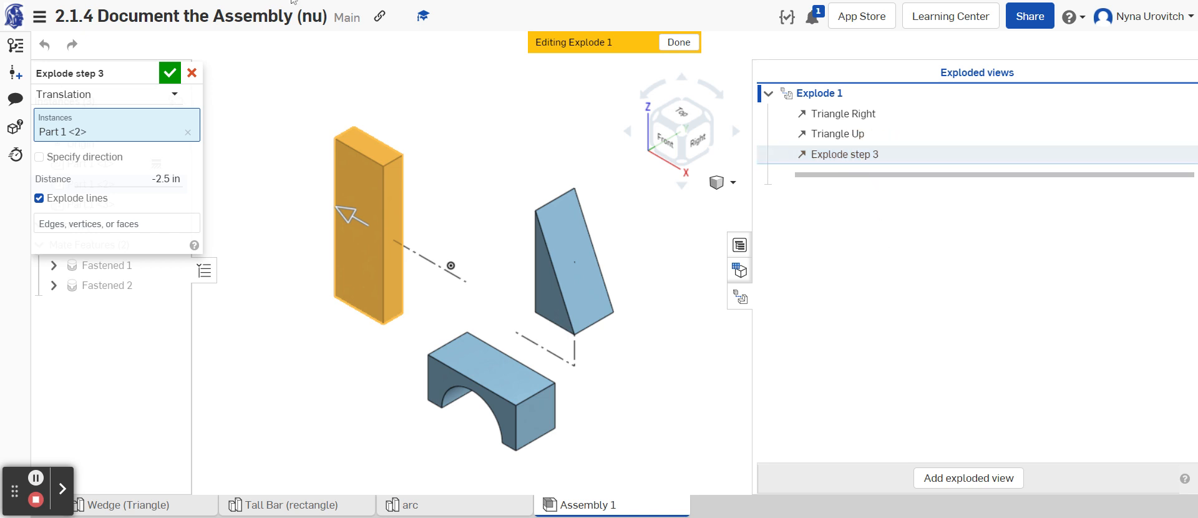
pyautogui.click(170, 73)
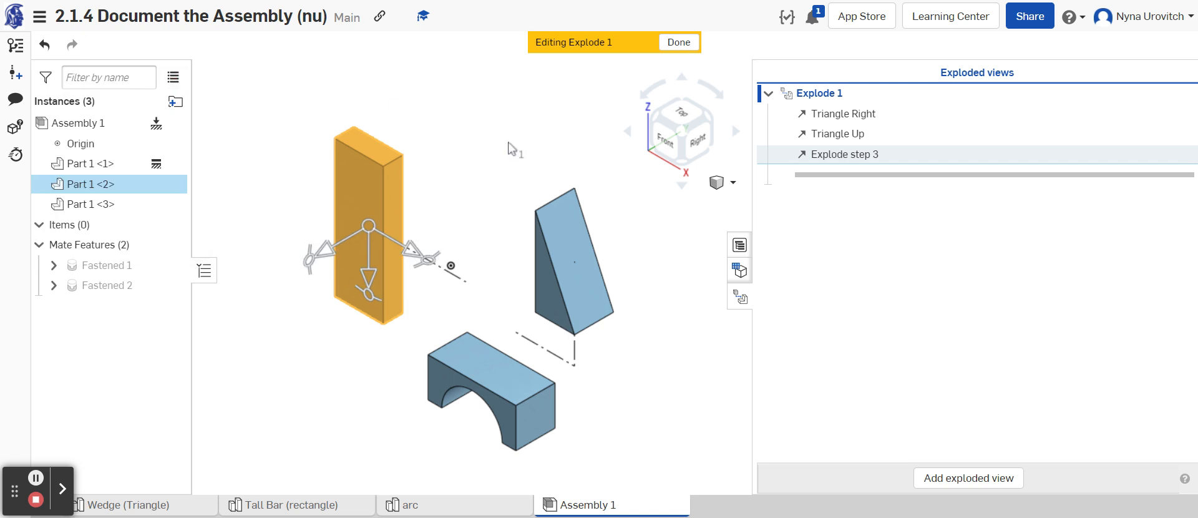
pyautogui.click(848, 157)
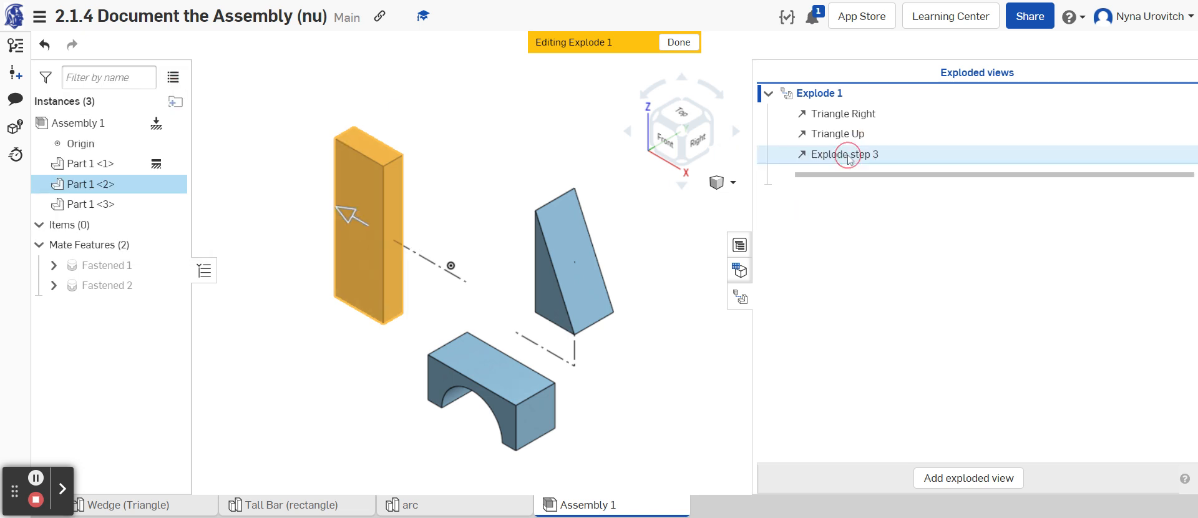
pyautogui.doubleClick(848, 157)
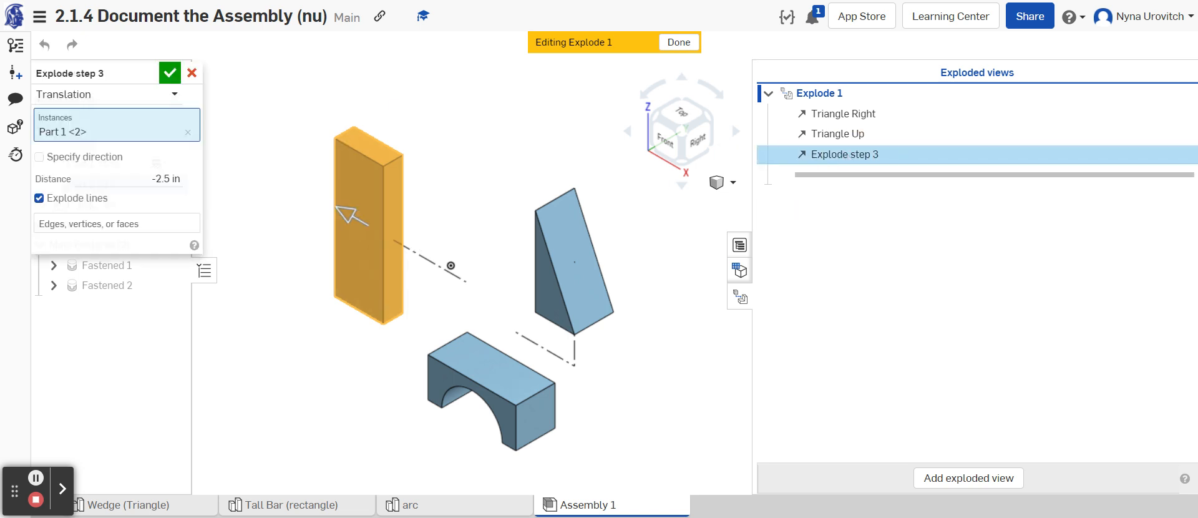
pyautogui.click(192, 73)
# Step: Rename the third explode step, the tall bar's translation, as Bar left
pyautogui.rightClick(822, 157)
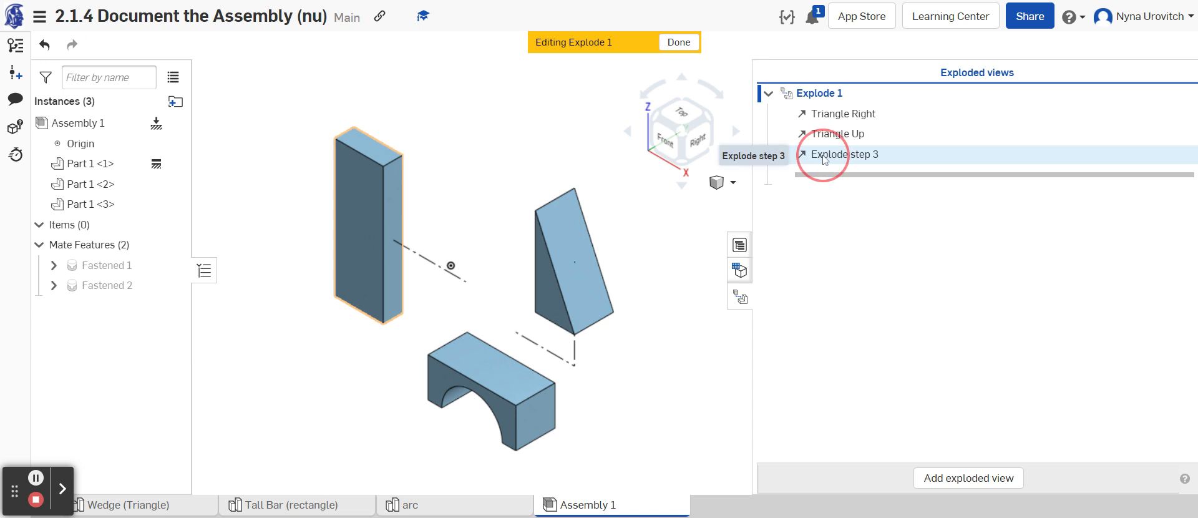
pyautogui.click(857, 188)
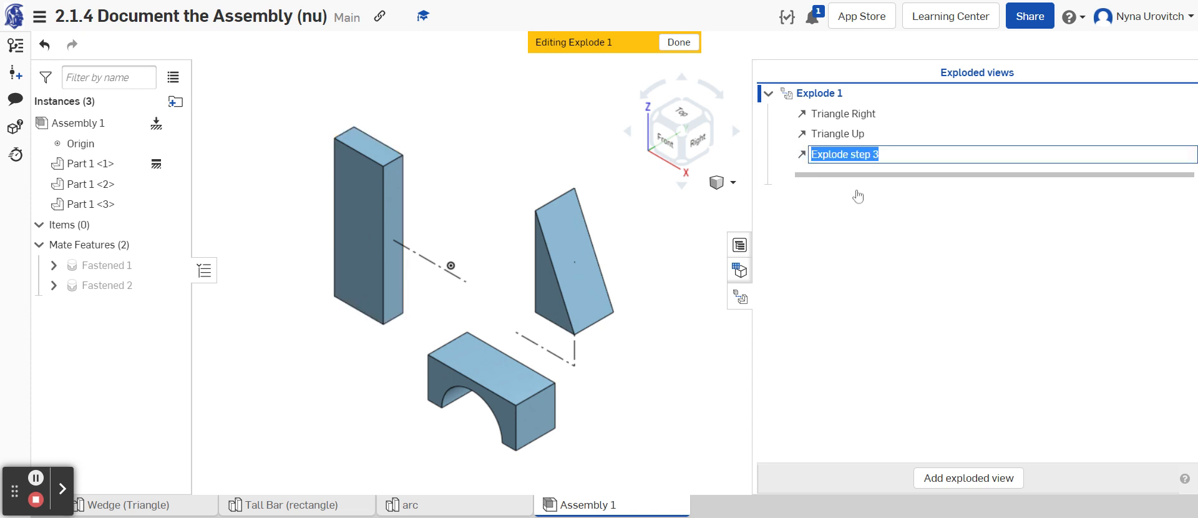
pyautogui.press('BackSpace')
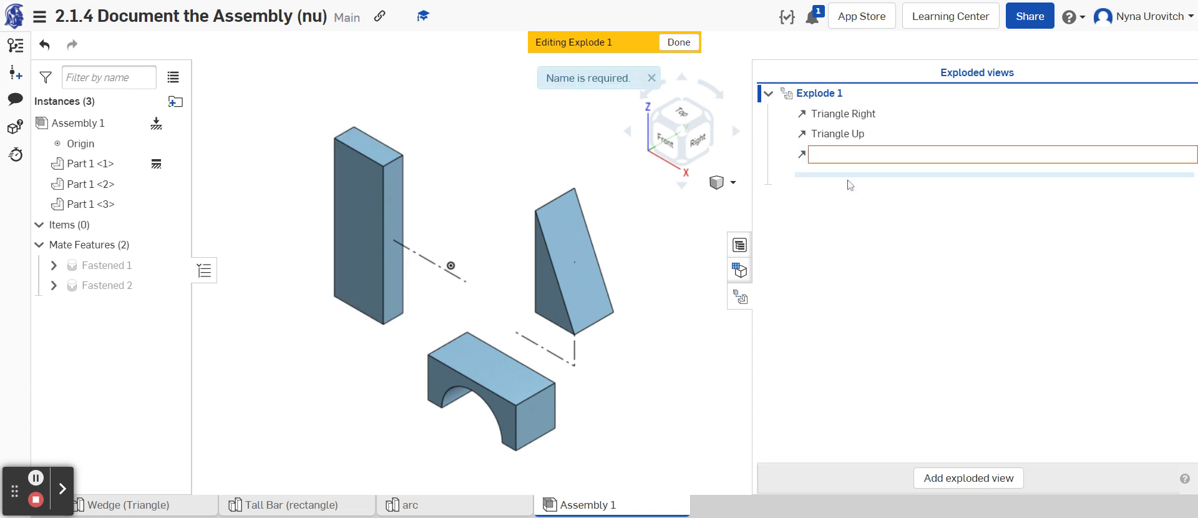
pyautogui.write('Raer')
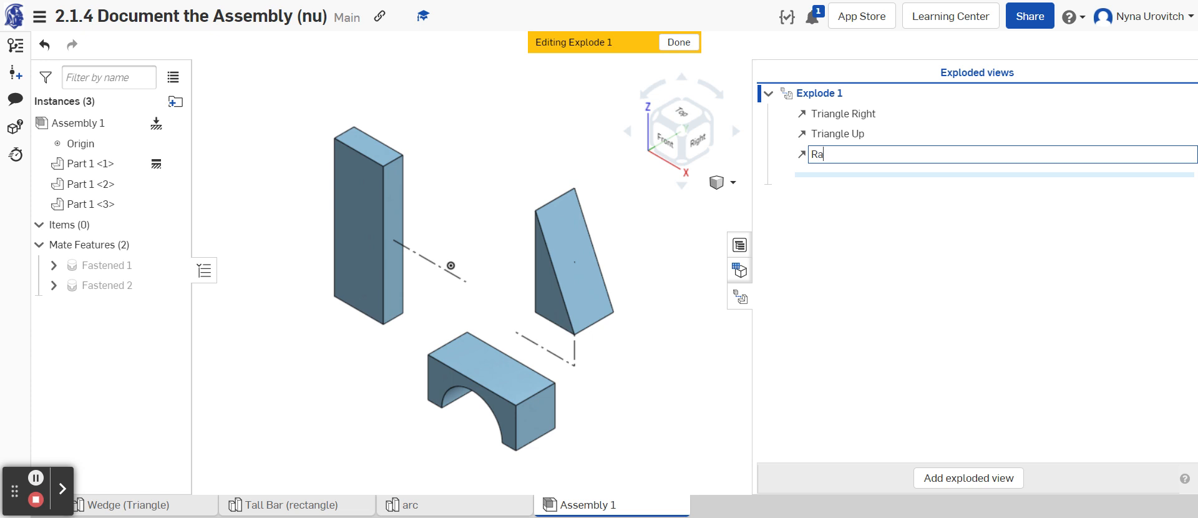
pyautogui.press('BackSpace')
pyautogui.press('BackSpace')
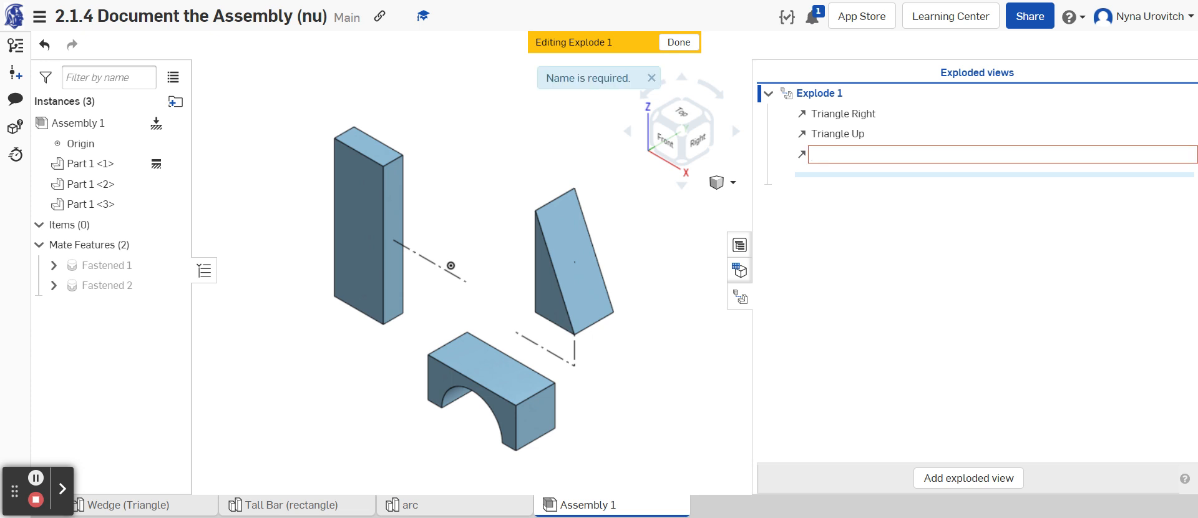
pyautogui.write('Bar le')
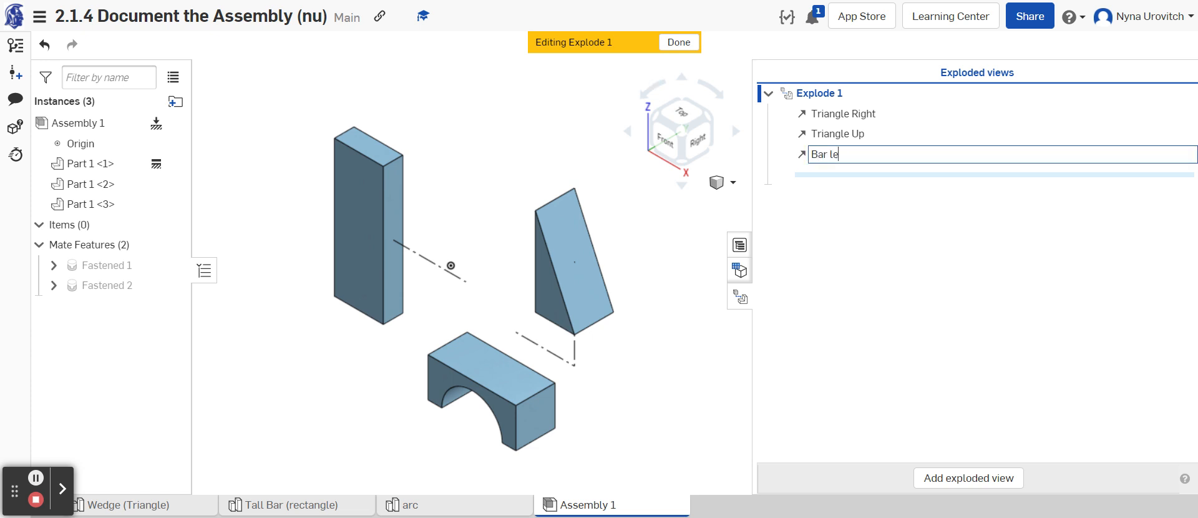
pyautogui.write('ft')
pyautogui.click(849, 257)
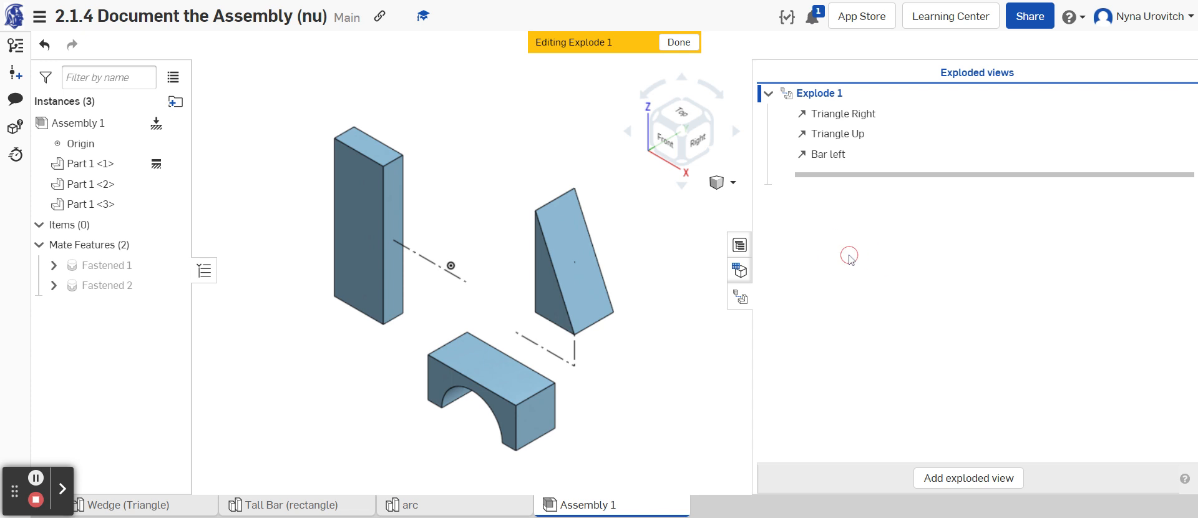
# Step: Reorder the explode steps so that Bar left comes first, ahead of Triangle Right and Triangle Up
pyautogui.moveTo(833, 153); pyautogui.dragTo(832, 126)
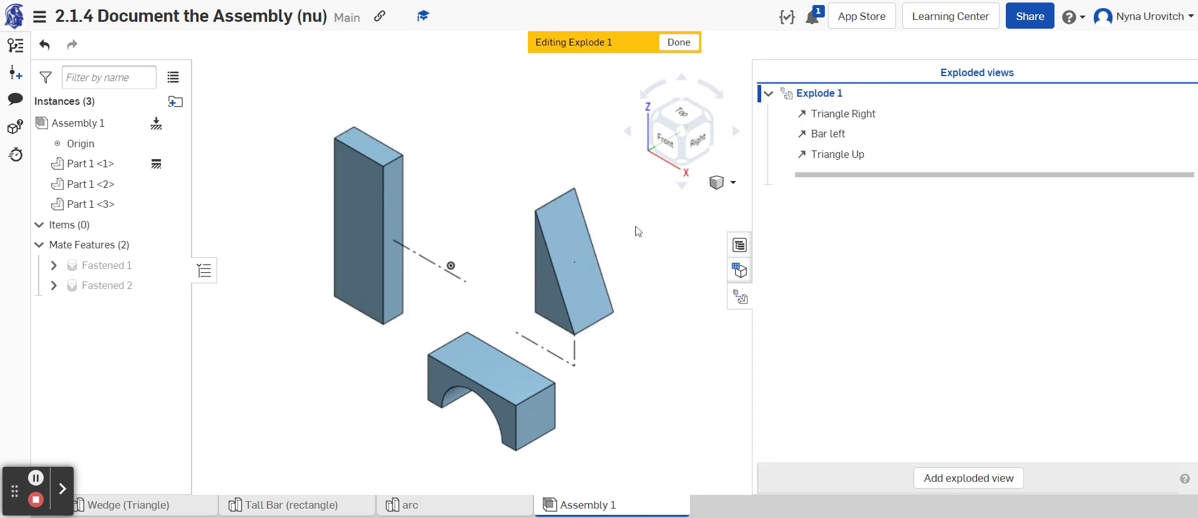
pyautogui.moveTo(814, 134); pyautogui.dragTo(886, 106)
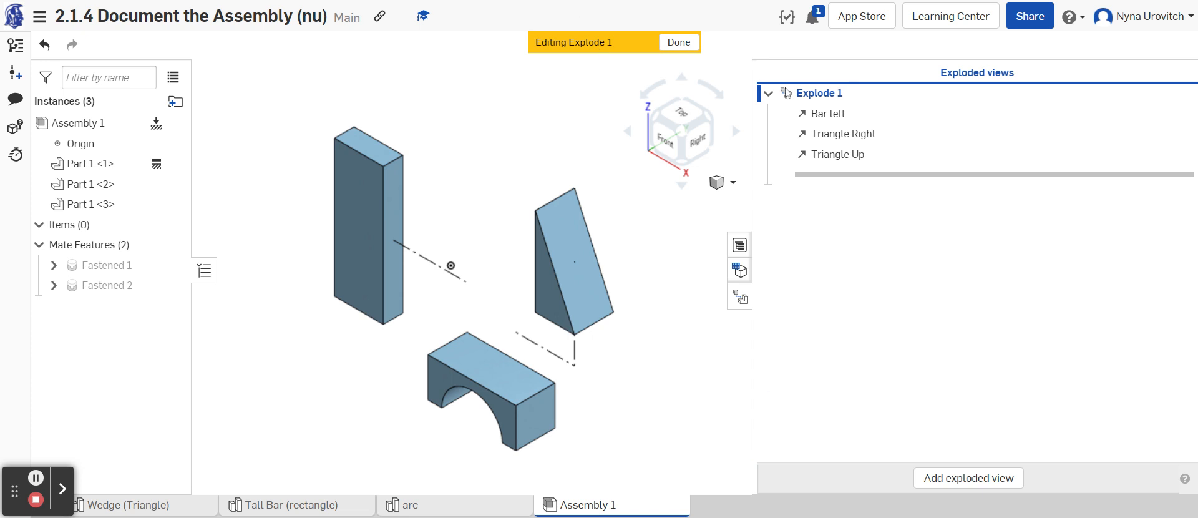
# Step: Rename the exploded view as Basic Exploded View, then close the exploded views list and finish editing the view
pyautogui.rightClick(831, 98)
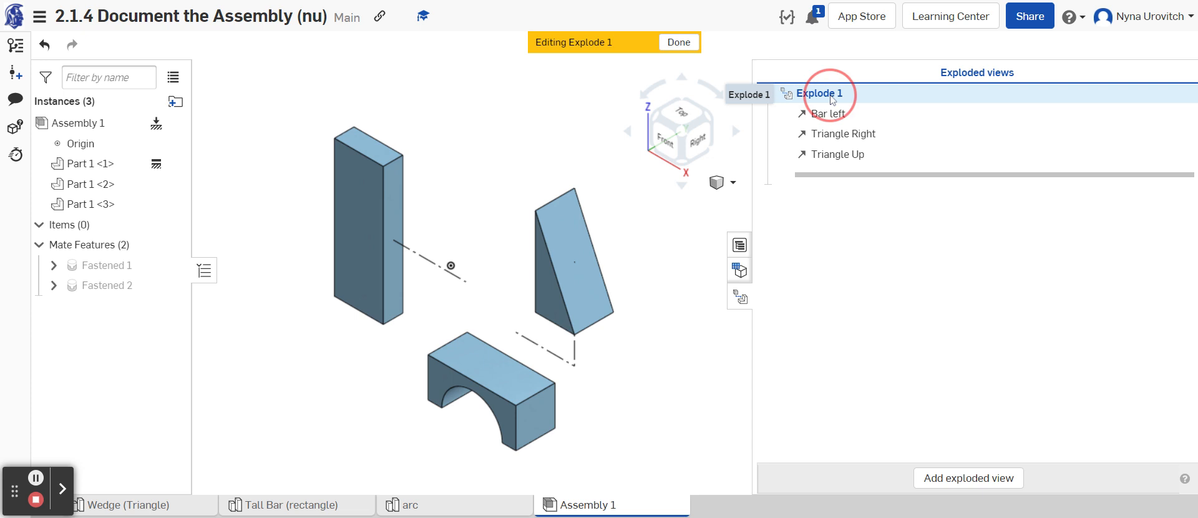
pyautogui.click(864, 129)
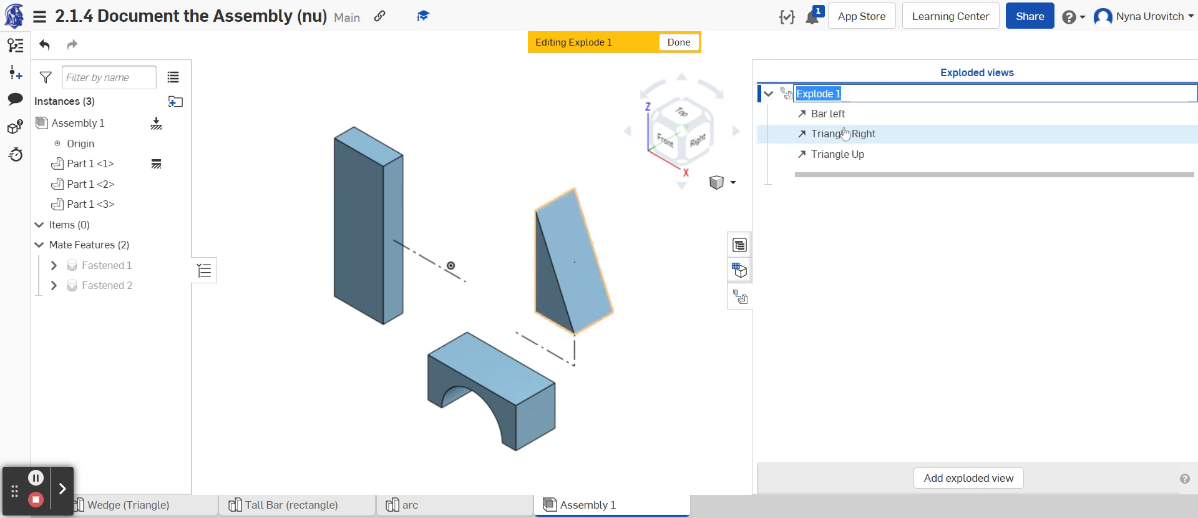
pyautogui.press('BackSpace')
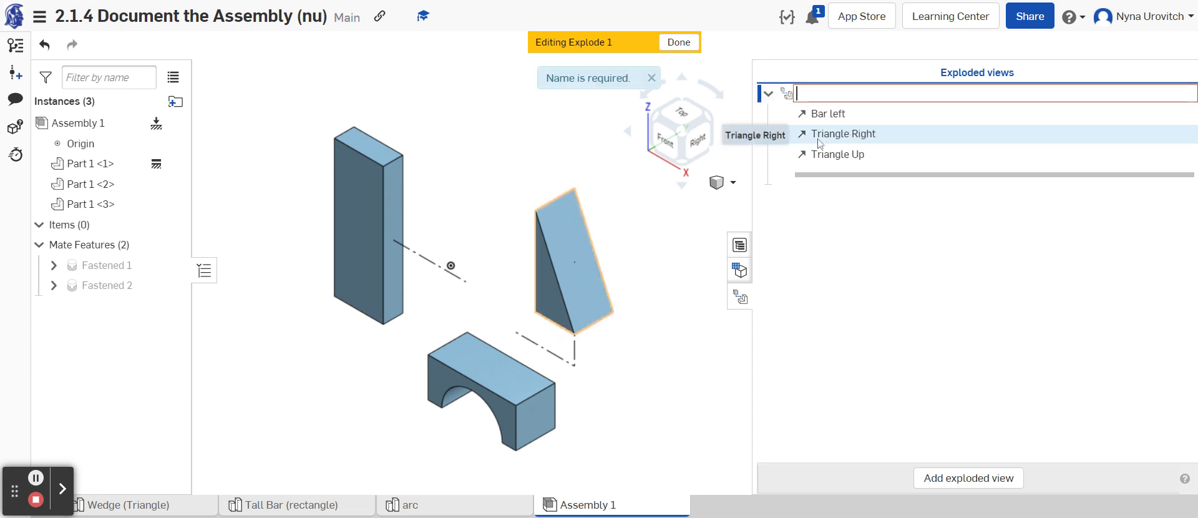
pyautogui.write('Basi')
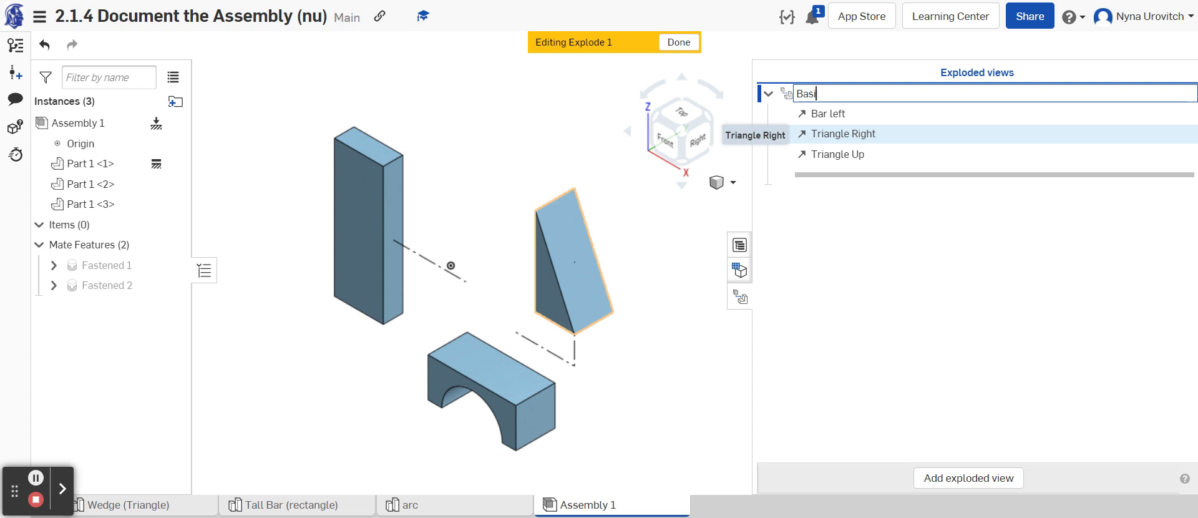
pyautogui.write('c Exploded V')
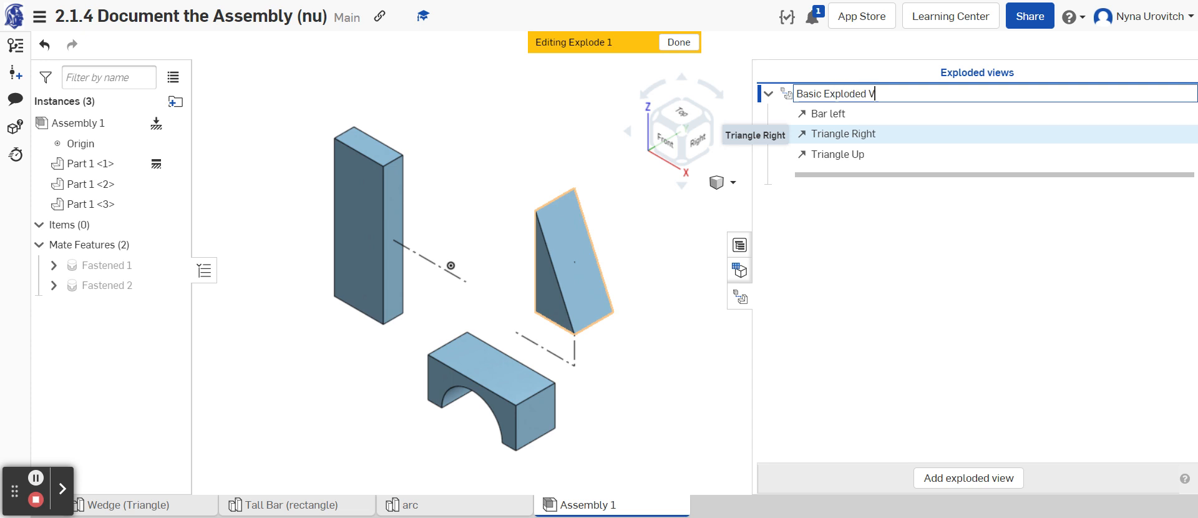
pyautogui.write('iew')
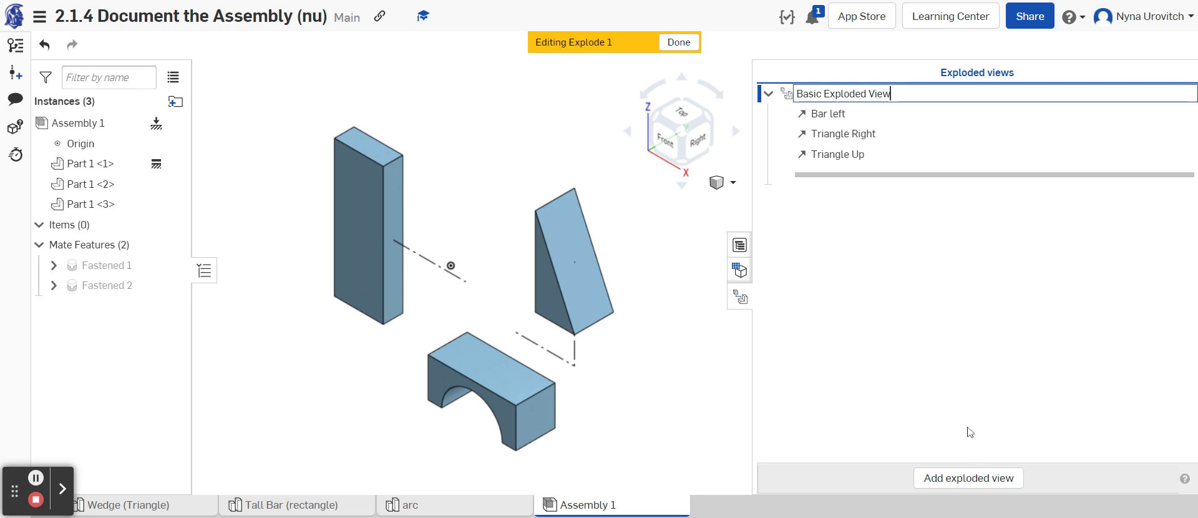
pyautogui.press('Return')
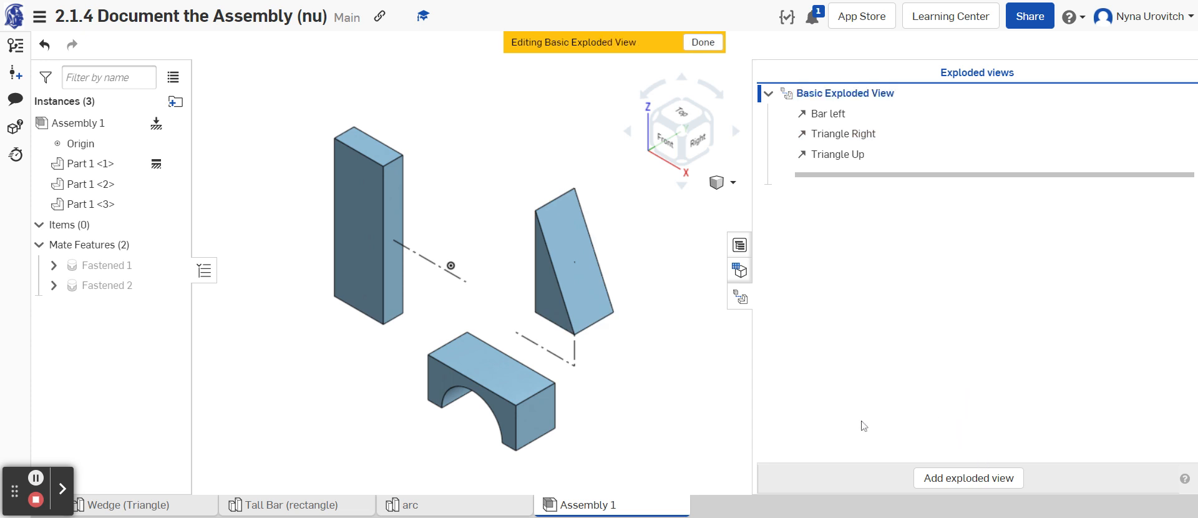
pyautogui.click(740, 298)
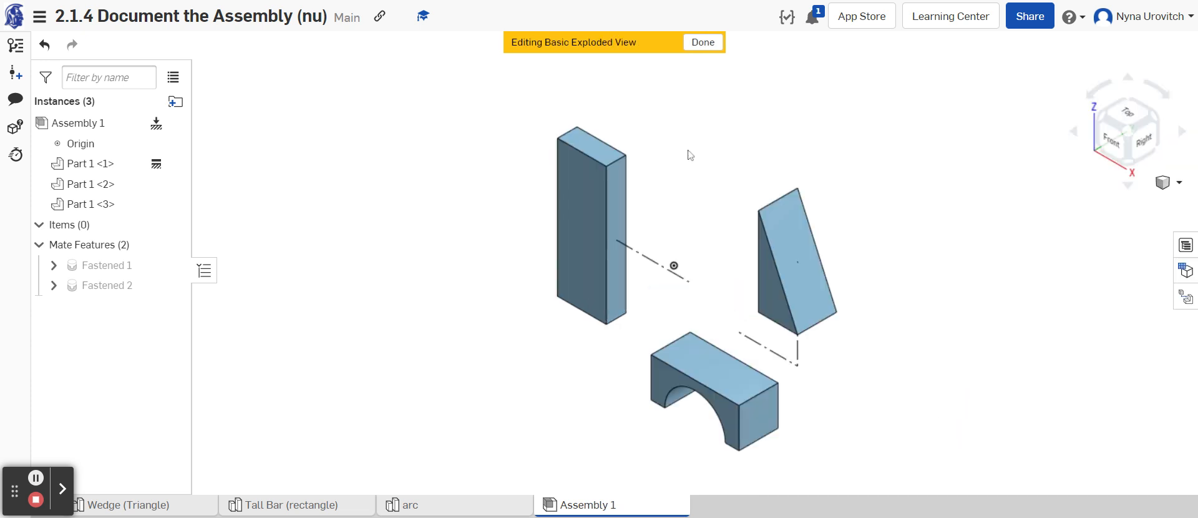
pyautogui.click(703, 42)
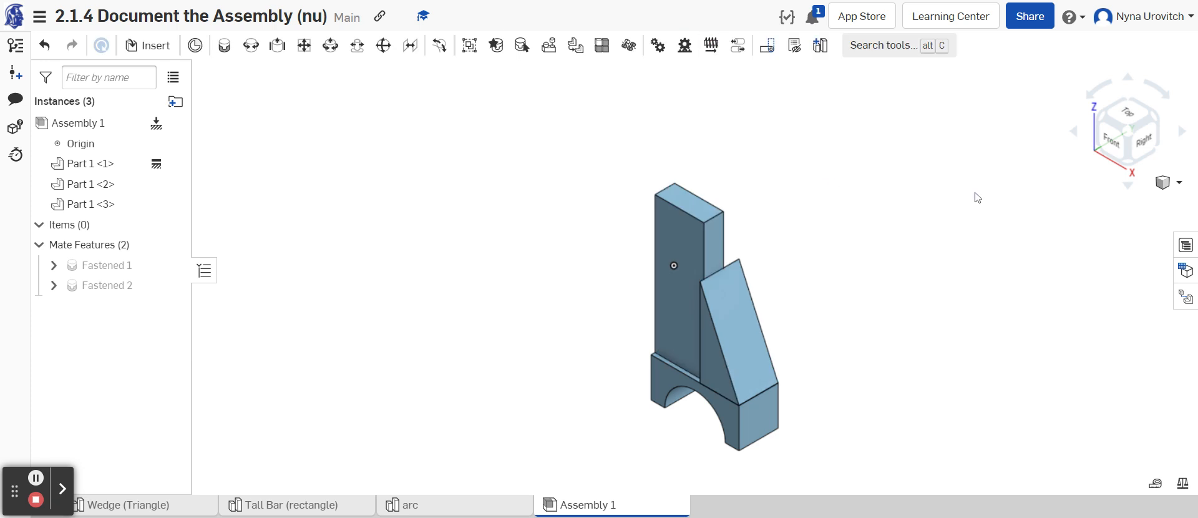